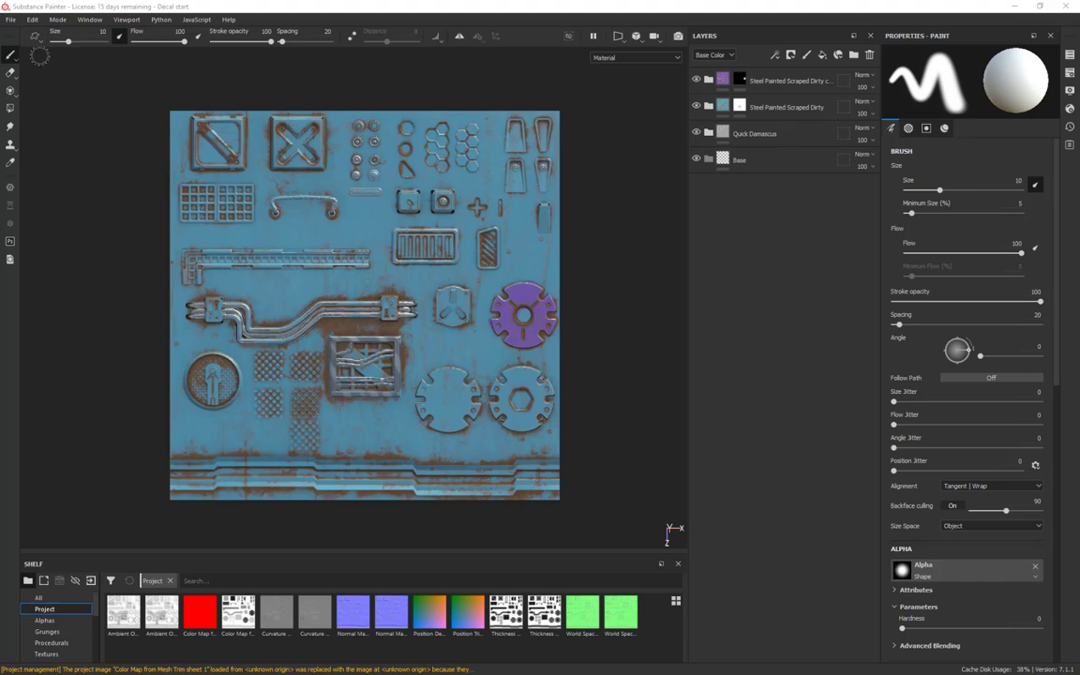
# Step: Point texture export at the Week 10/Trim Textures folder as 8-bit targa with Unity URP Metallic Standard
pyautogui.click(12, 20)
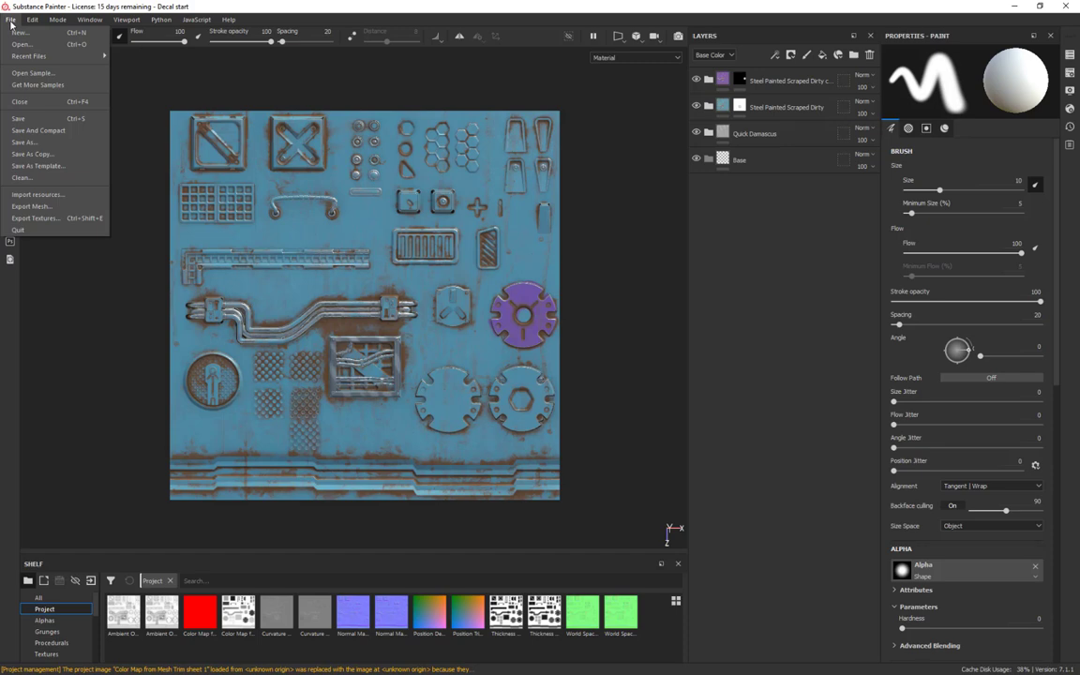
pyautogui.click(70, 217)
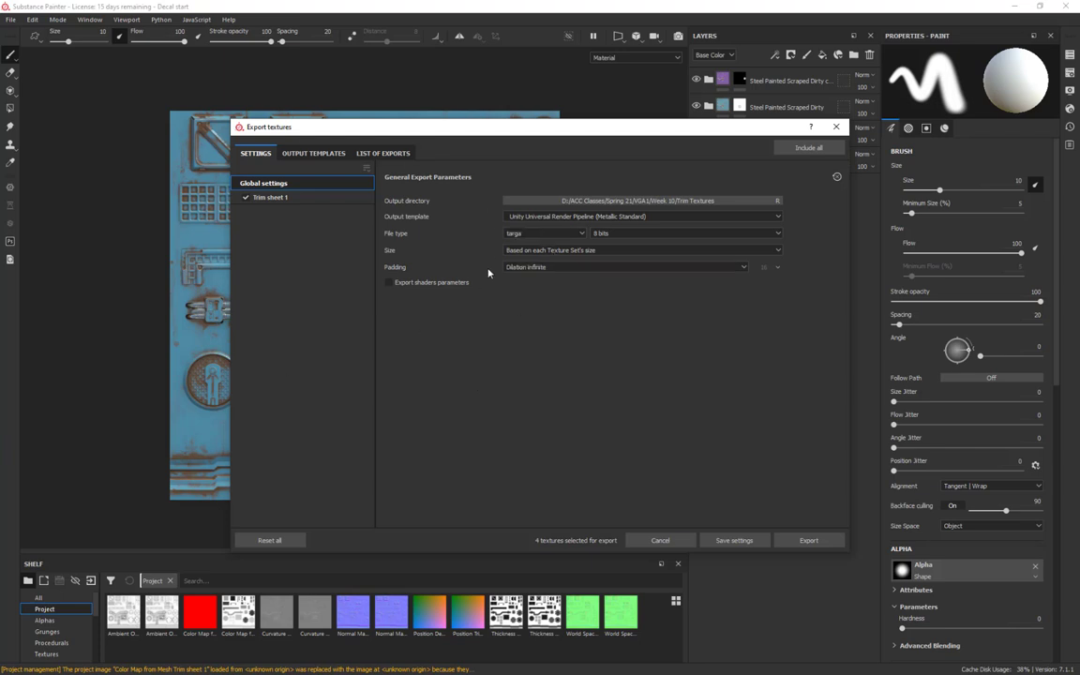
pyautogui.click(698, 202)
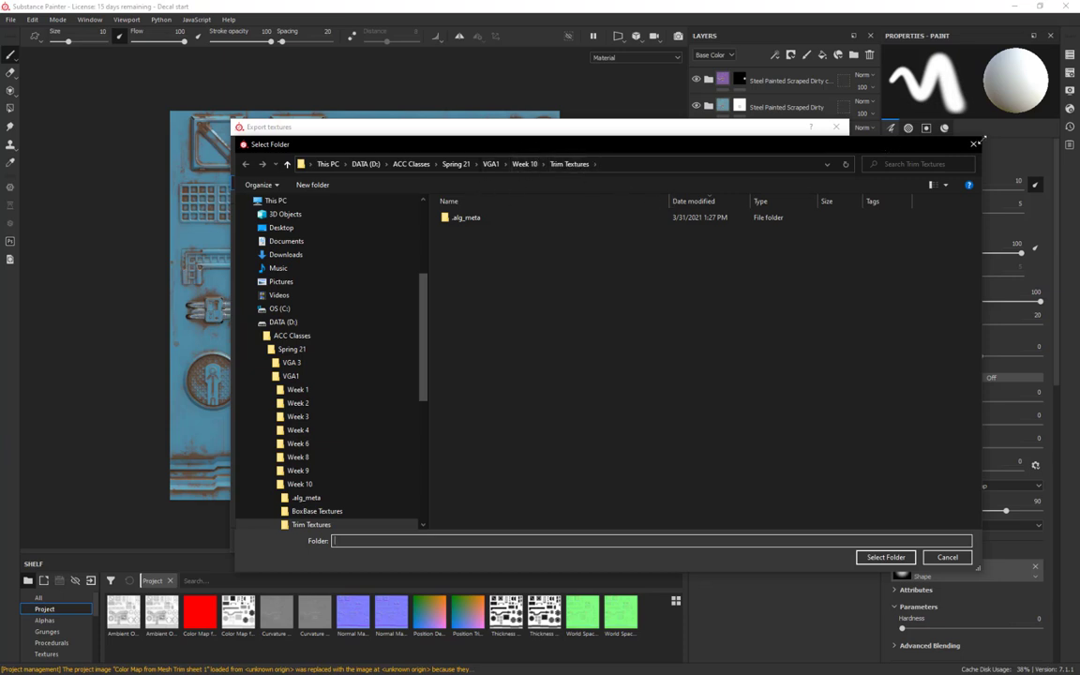
pyautogui.click(885, 557)
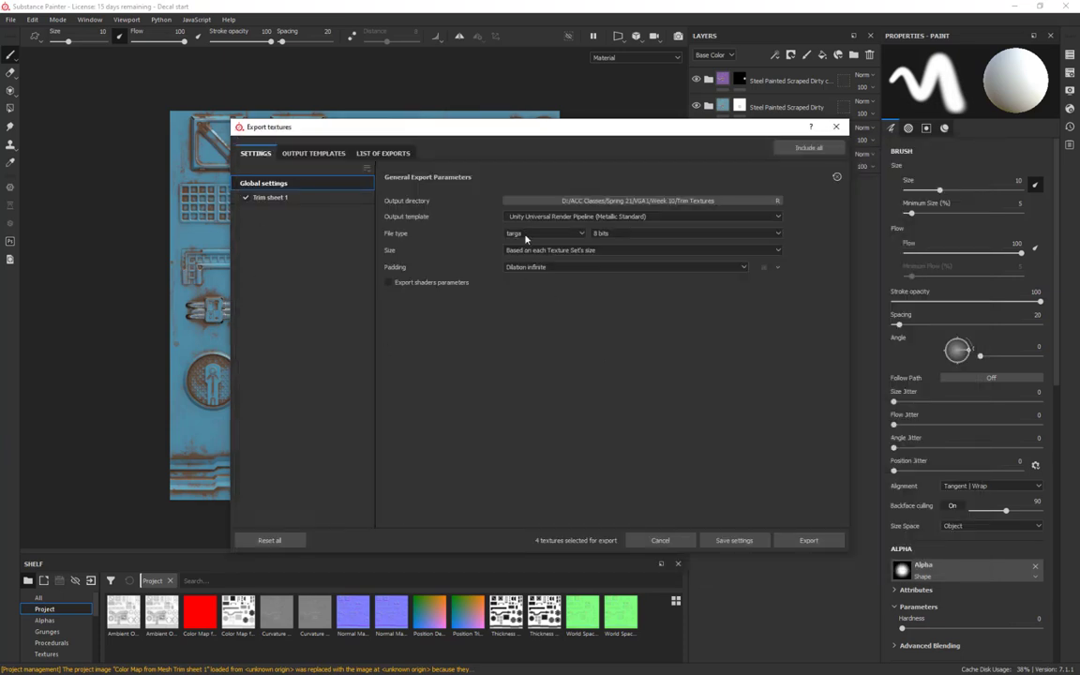
pyautogui.doubleClick(527, 235)
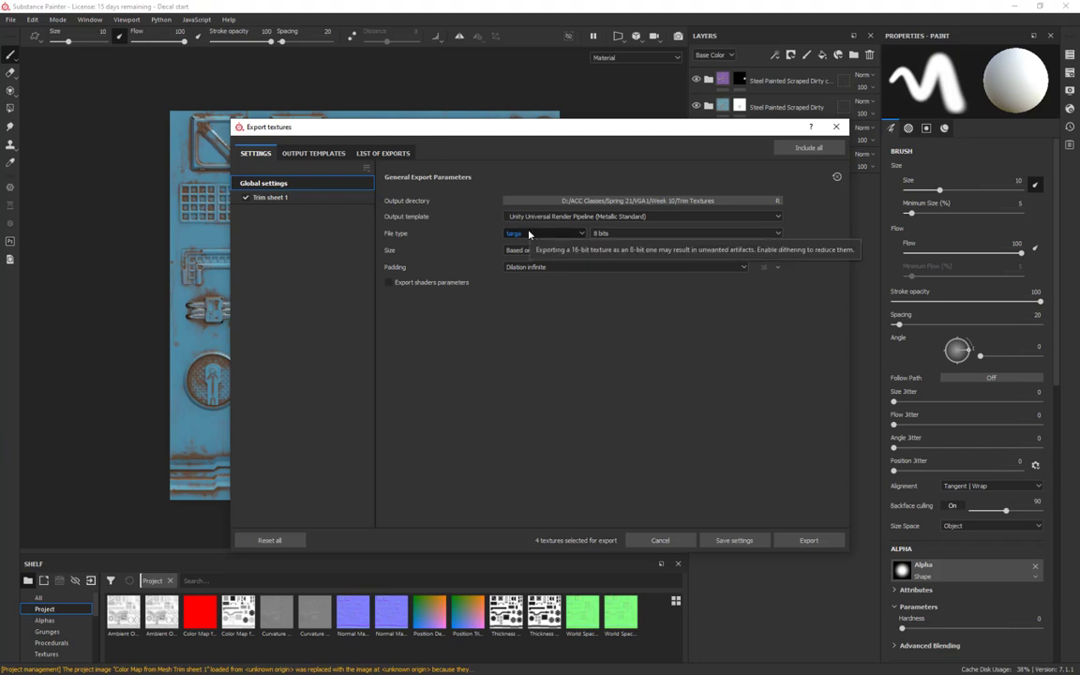
pyautogui.click(489, 521)
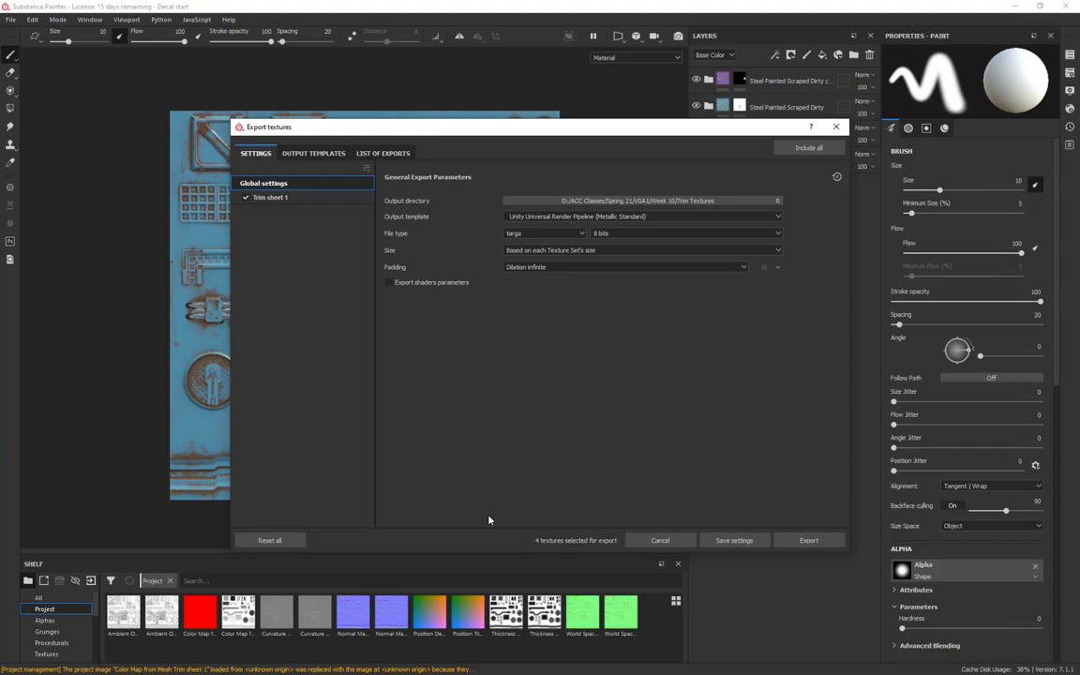
# Step: Export Trim sheet 1's AlbedoTransparency, MetallicSmoothness and Normal maps as 2048x2048 TGAs, then close the window
pyautogui.click(281, 197)
pyautogui.click(310, 185)
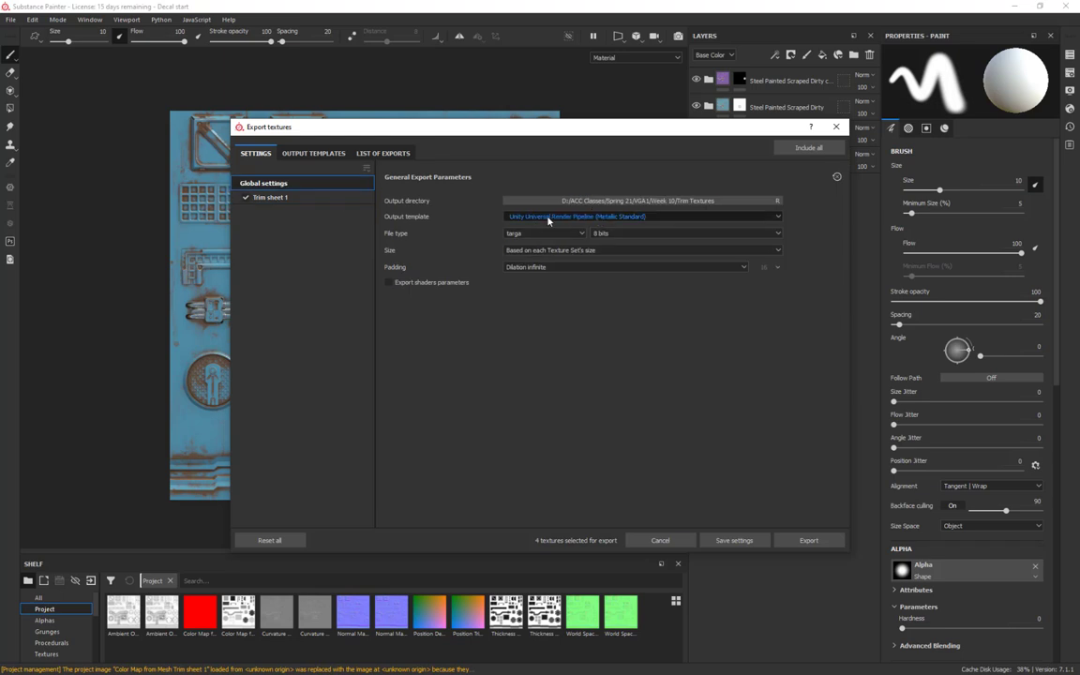
pyautogui.click(271, 198)
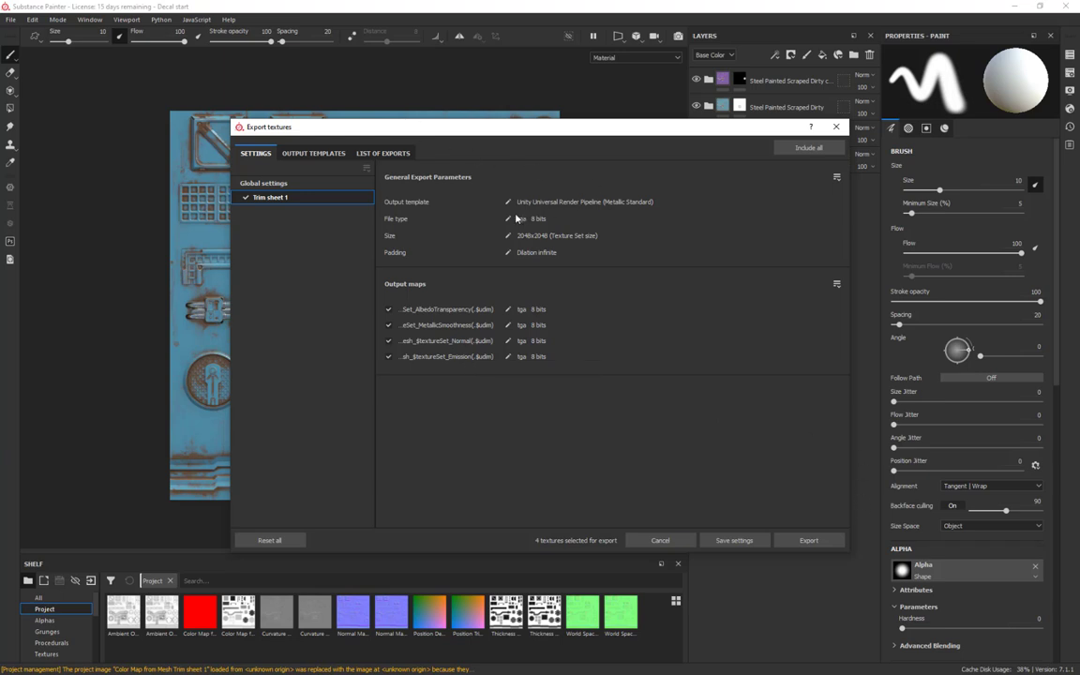
pyautogui.click(799, 539)
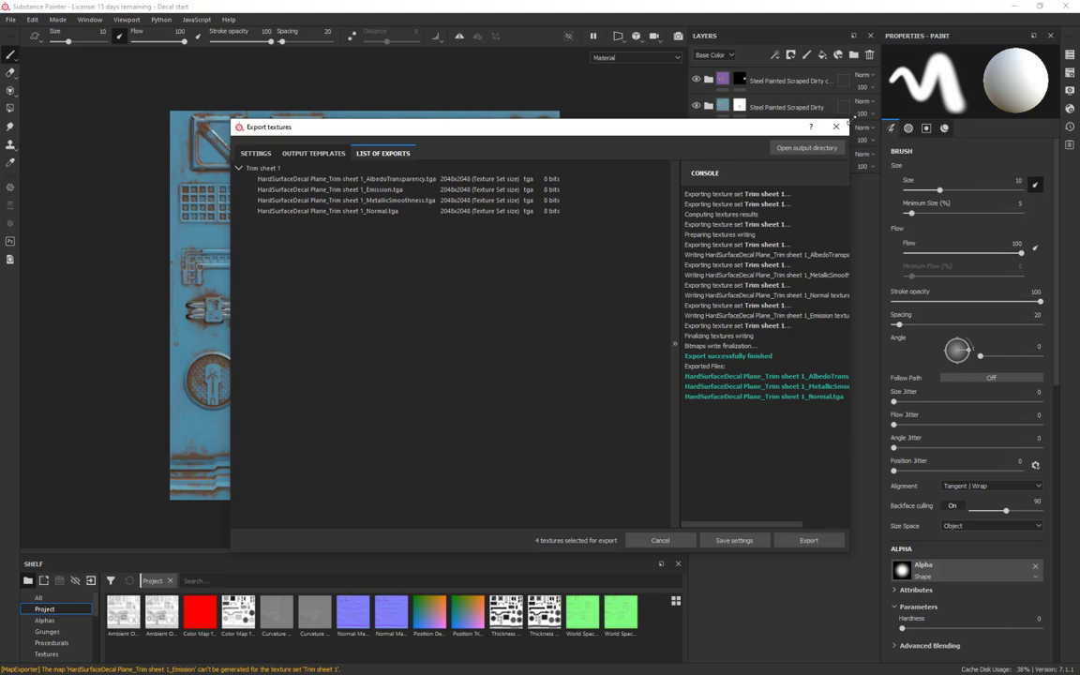
pyautogui.click(835, 125)
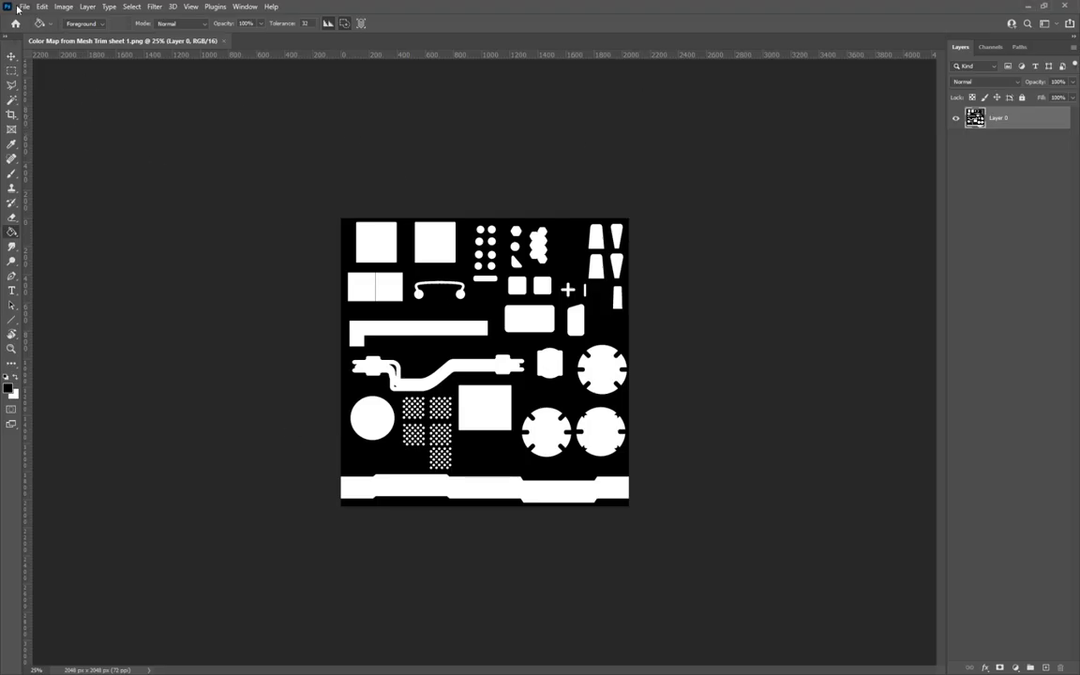
# Step: Open the MetallicSmoothness TGA from Trim Textures in Photoshop, then bring up the Open dialog again
pyautogui.click(23, 6)
pyautogui.click(43, 29)
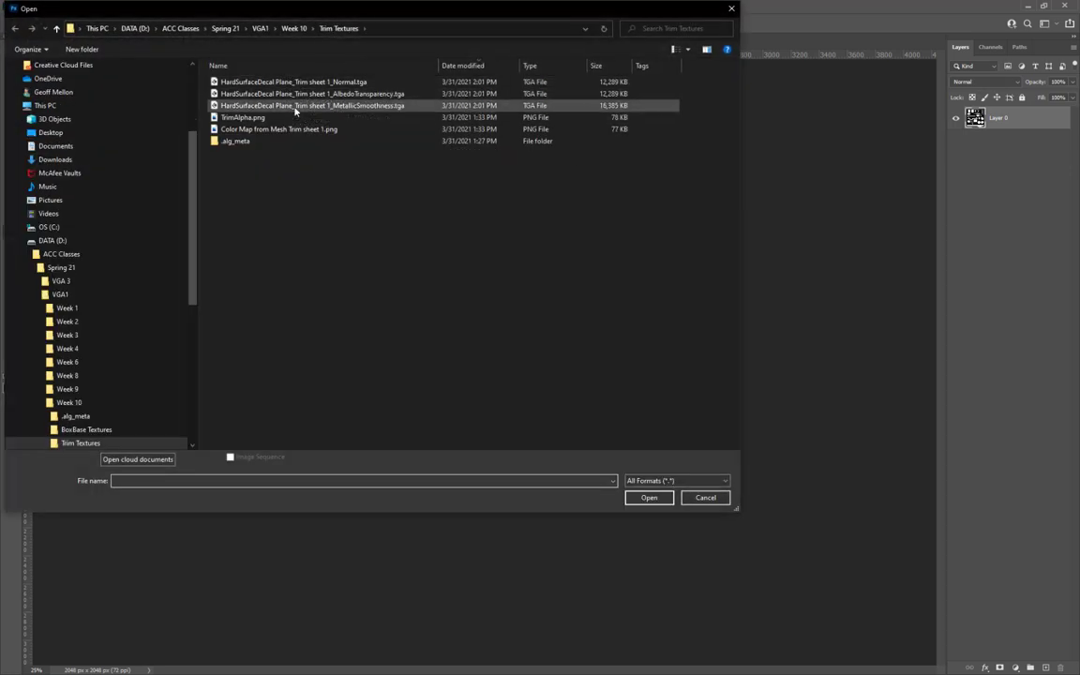
pyautogui.click(294, 106)
pyautogui.keyDown('ctrl'); pyautogui.click(366, 93); pyautogui.keyUp('ctrl')
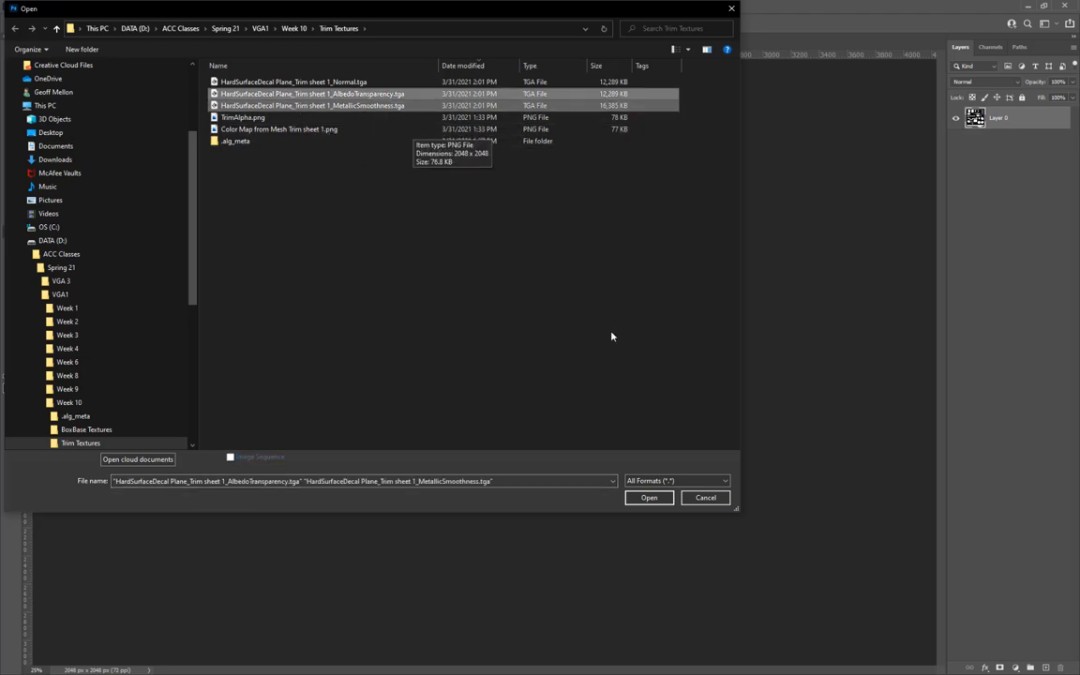
pyautogui.click(362, 106)
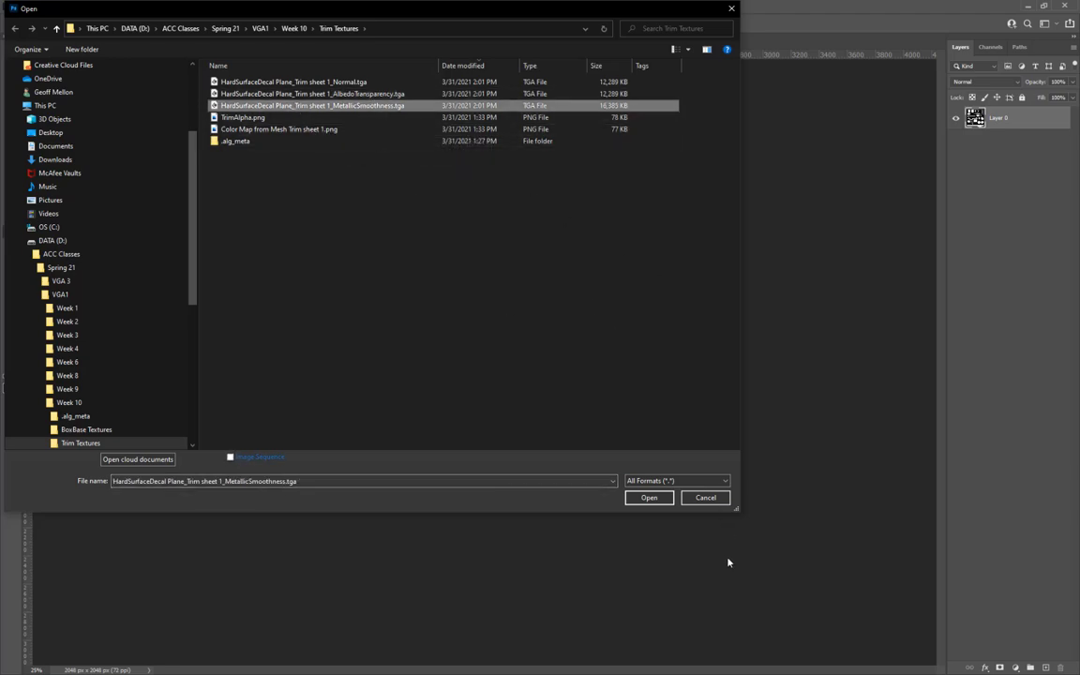
pyautogui.click(655, 499)
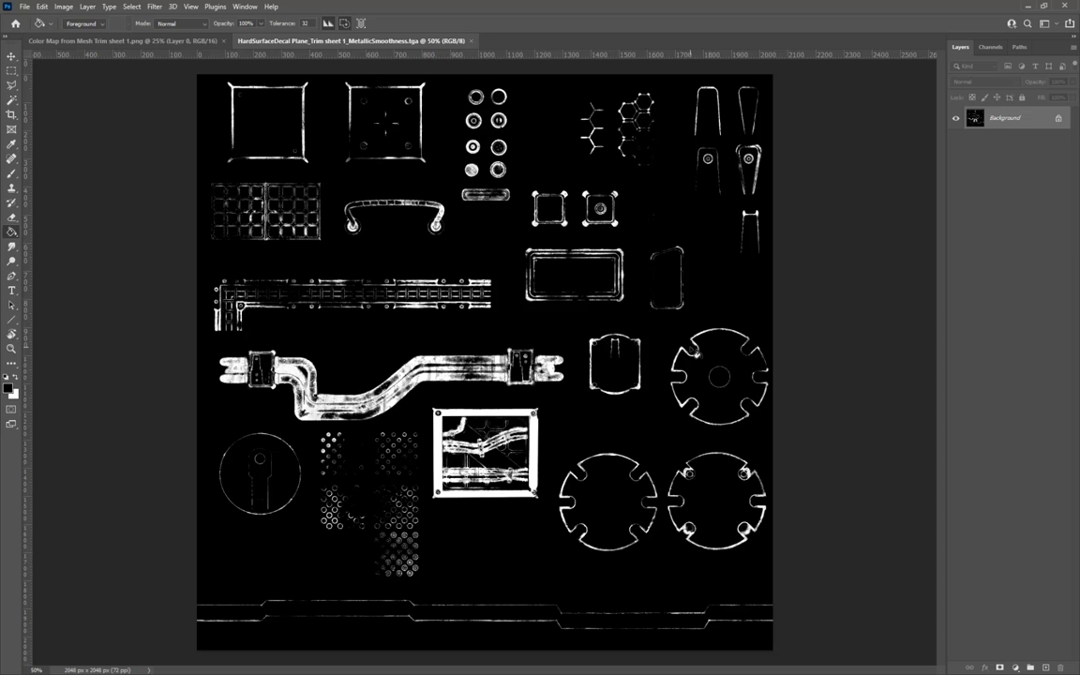
pyautogui.hotkey('ctrl', 'o')
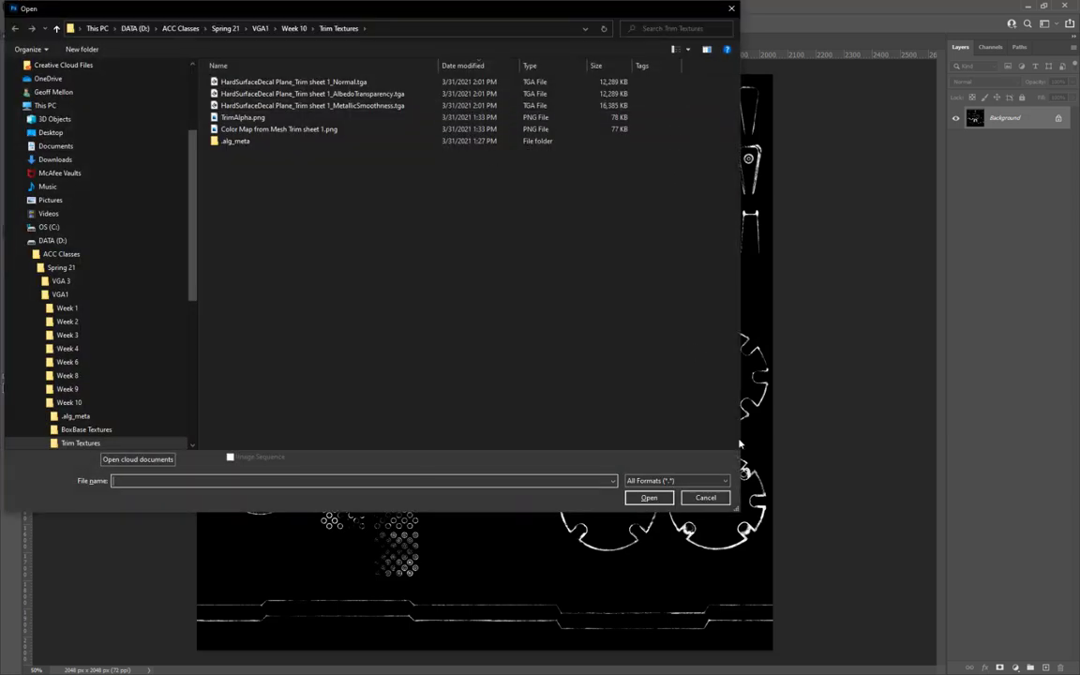
# Step: Cancel the Open dialog, view the MetallicSmoothness file's Alpha 1 channel on its own, and select all of it
pyautogui.click(704, 497)
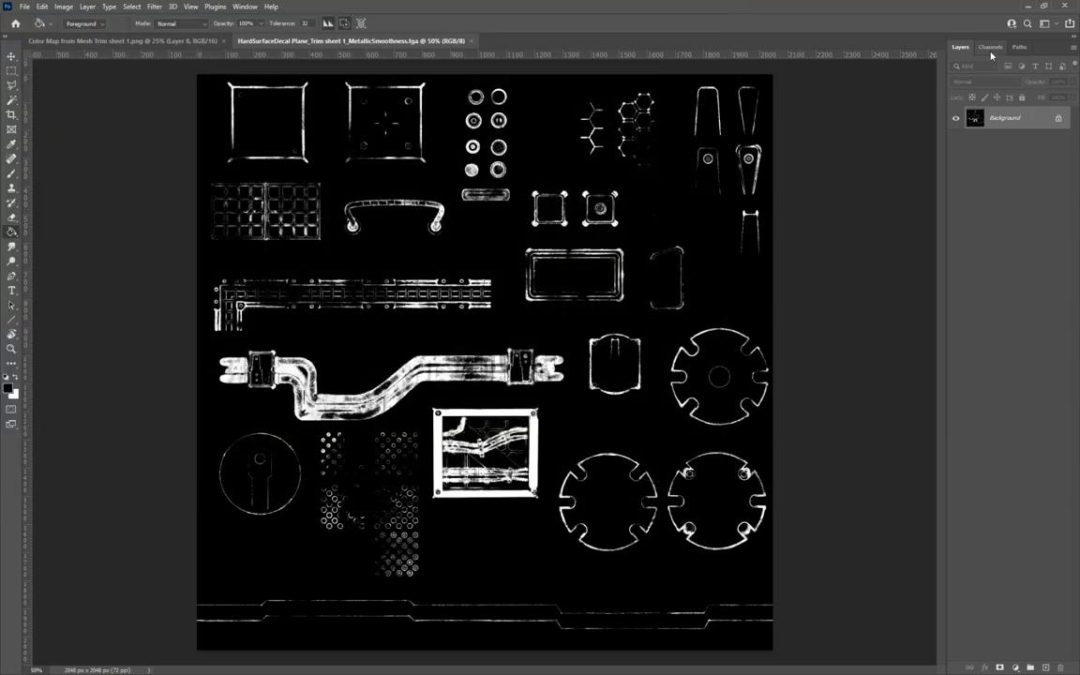
pyautogui.click(990, 47)
pyautogui.click(992, 151)
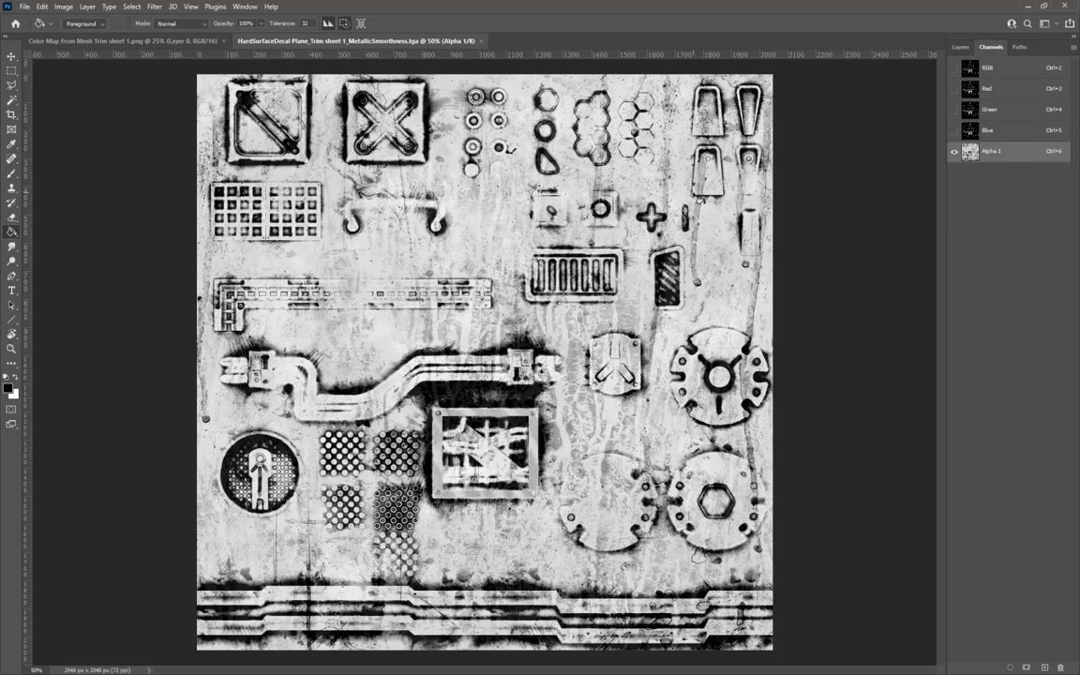
pyautogui.hotkey('ctrl', 'i')
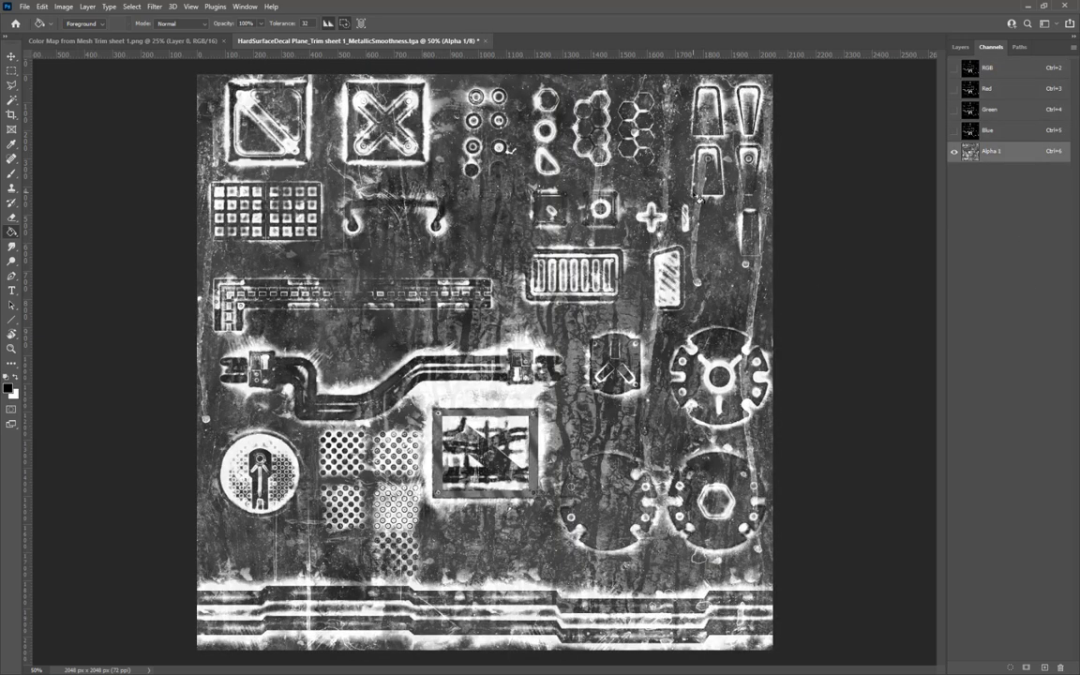
pyautogui.hotkey('ctrl', 'z')
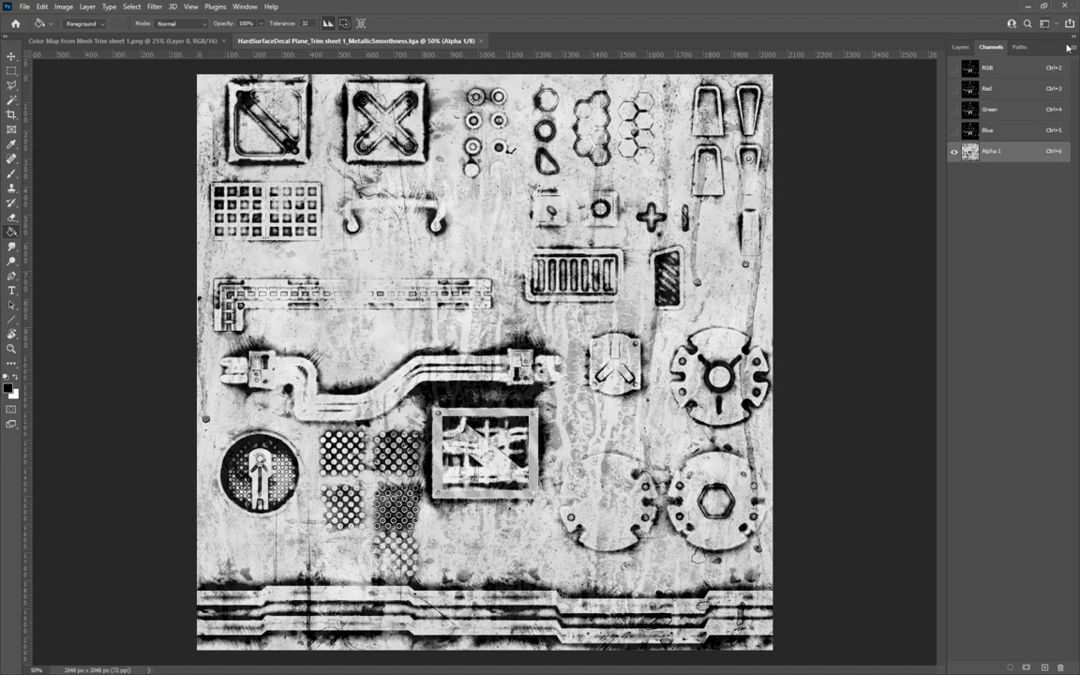
pyautogui.click(962, 47)
pyautogui.click(990, 47)
pyautogui.hotkey('ctrl', 'a')
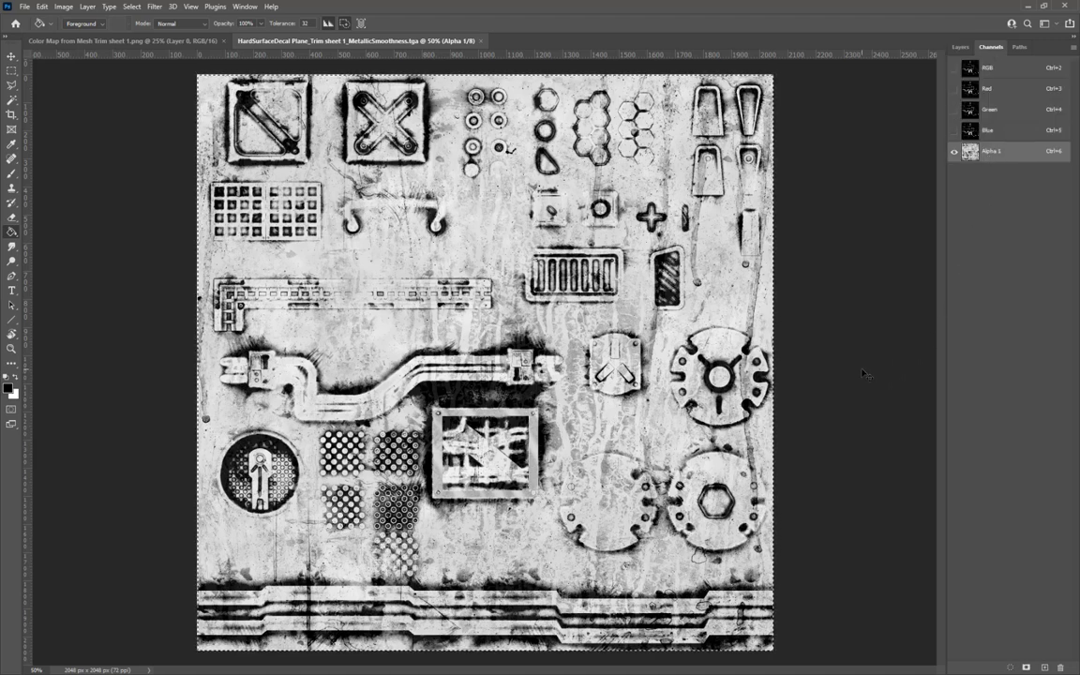
# Step: Create a 2048x2048 grayscale document and paste the smoothness image in as Layer 1
pyautogui.hotkey('ctrl', 'n')
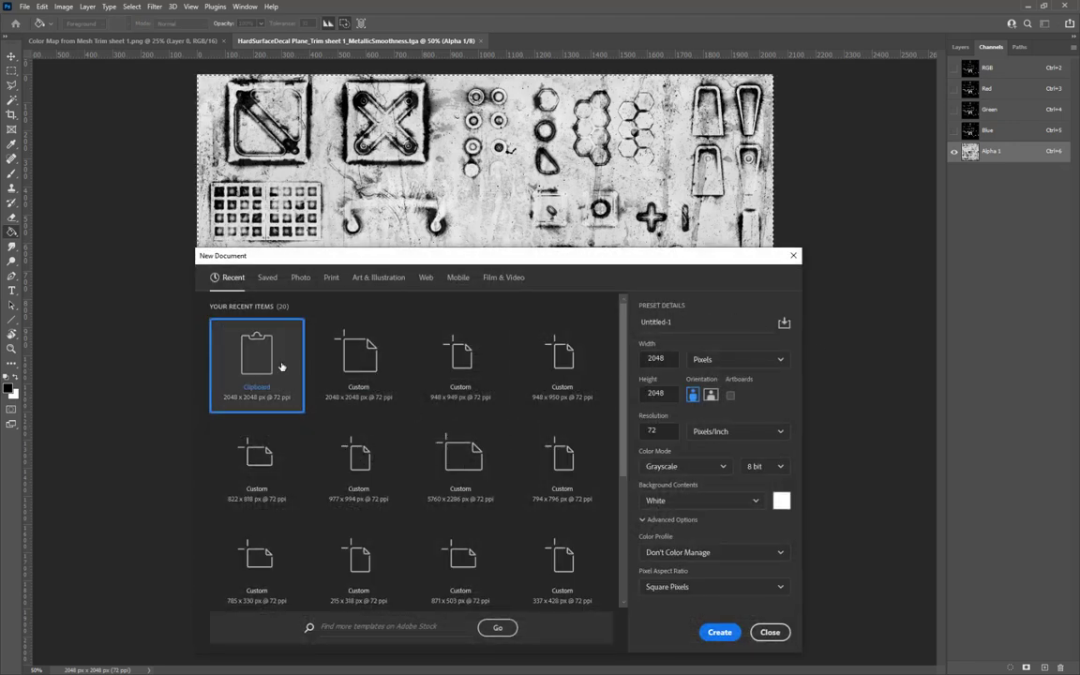
pyautogui.click(719, 632)
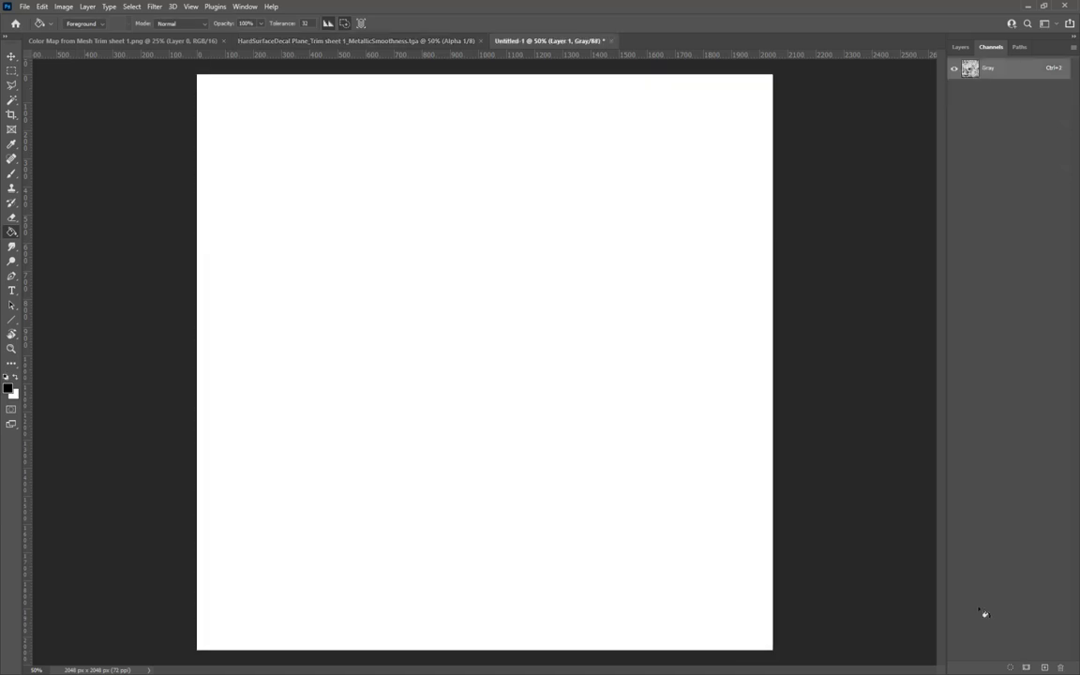
pyautogui.hotkey('ctrl', 'v')
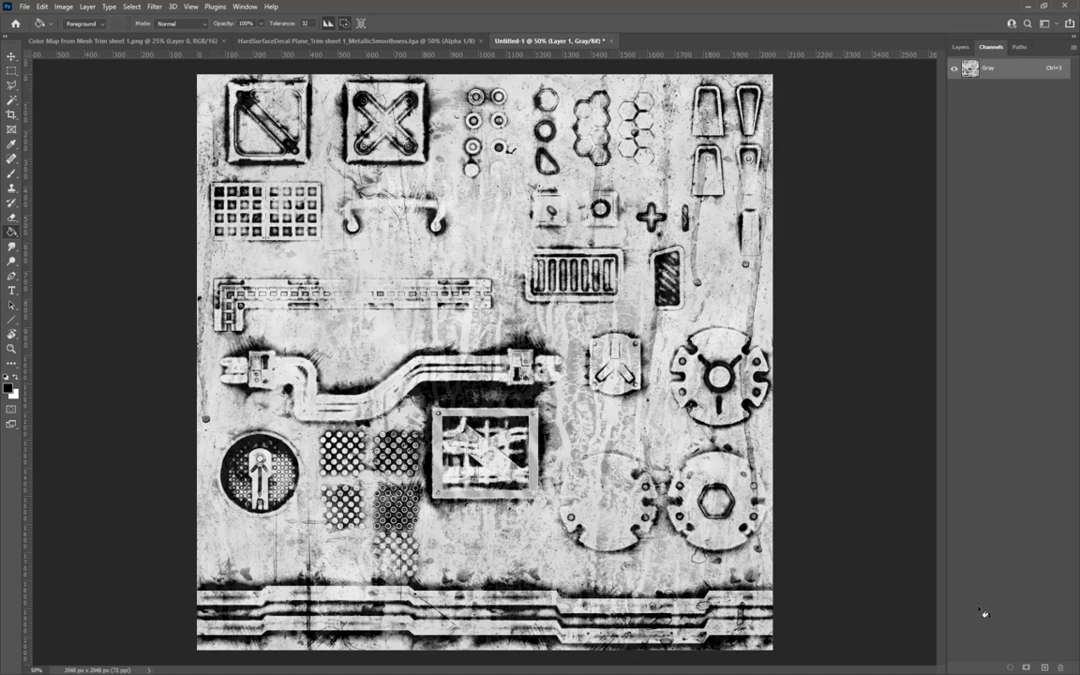
pyautogui.click(960, 47)
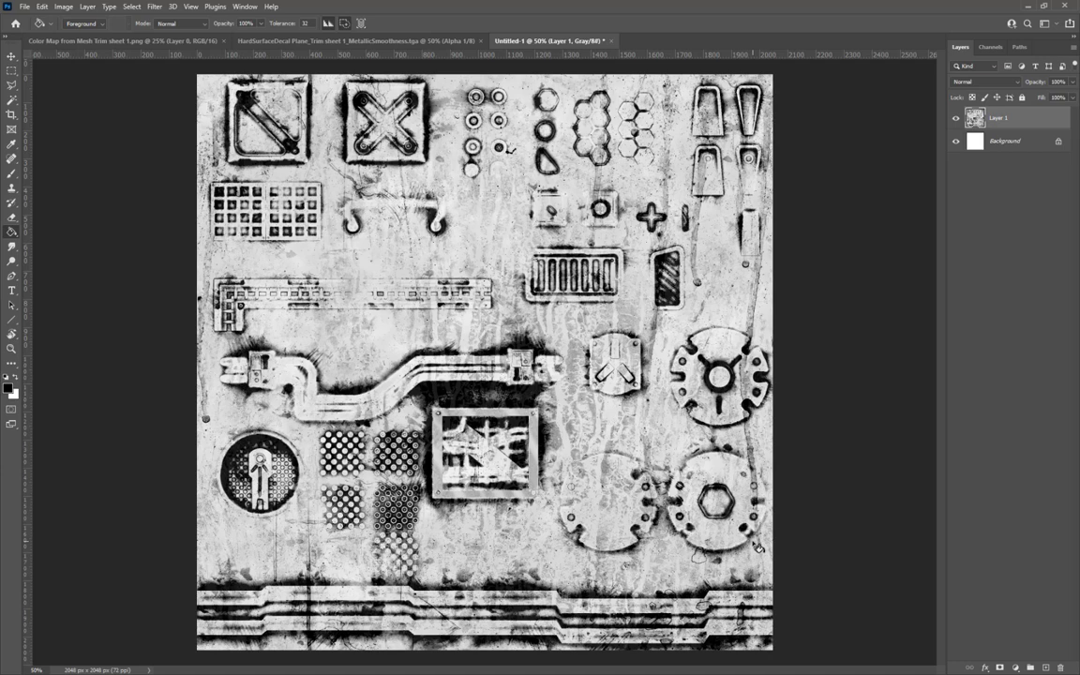
# Step: Open the Save for Web settings (Ctrl+Alt+Shift+S) with PNG-24 output
pyautogui.hotkey('ctrl', 'shift', 's')
pyautogui.press('Escape')
pyautogui.hotkey('ctrl', 'alt', 'shift', 's')
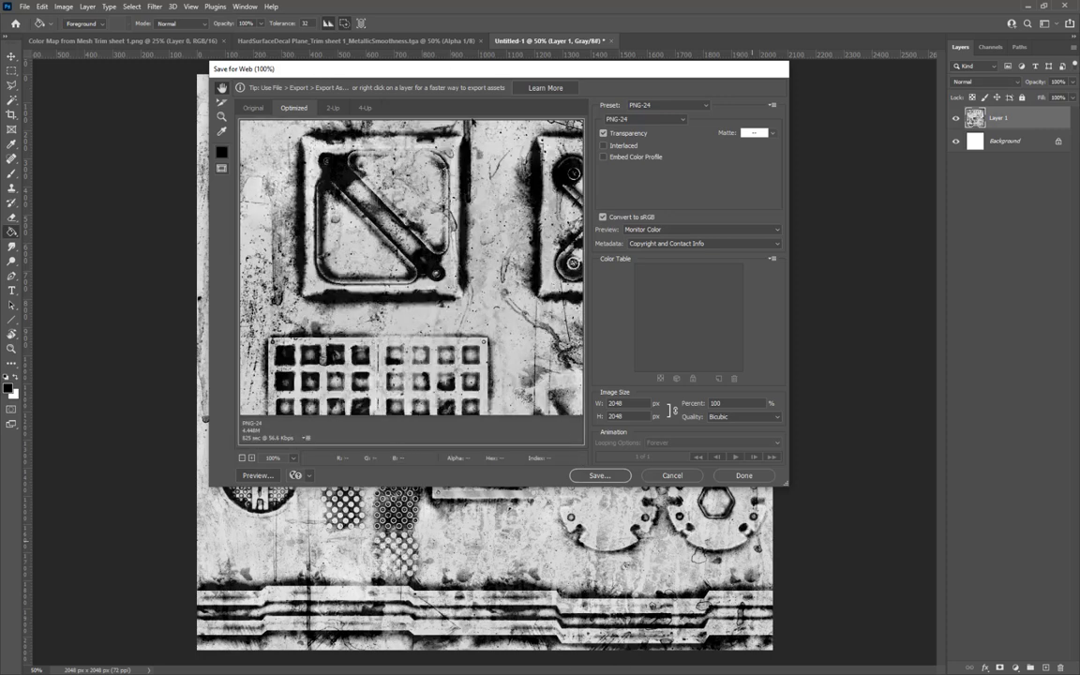
# Step: Save the grayscale map as TrimSmoothness PNG in the Trim Textures folder
pyautogui.click(598, 476)
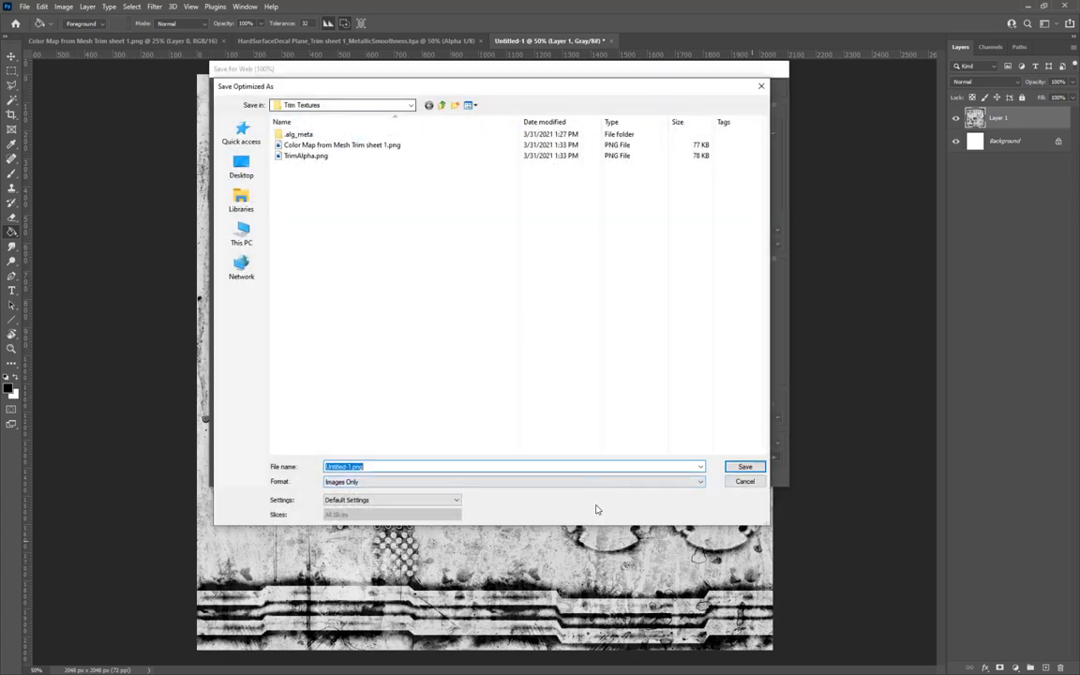
pyautogui.click(300, 155)
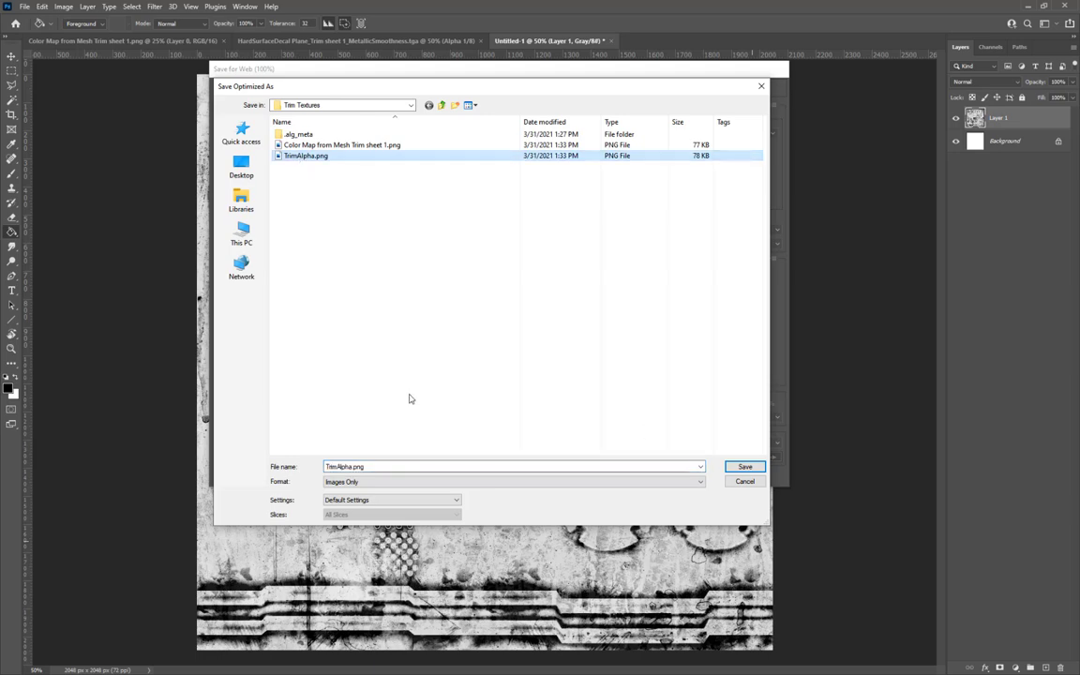
pyautogui.click(343, 147)
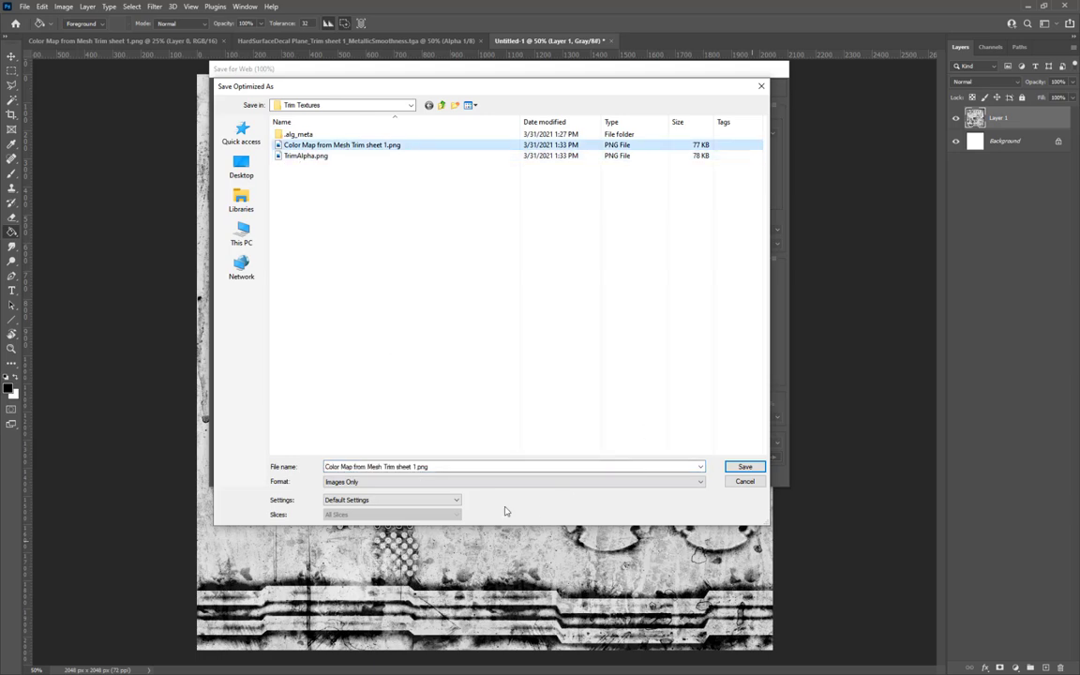
pyautogui.click(414, 466)
pyautogui.hotkey('ctrl', 'a')
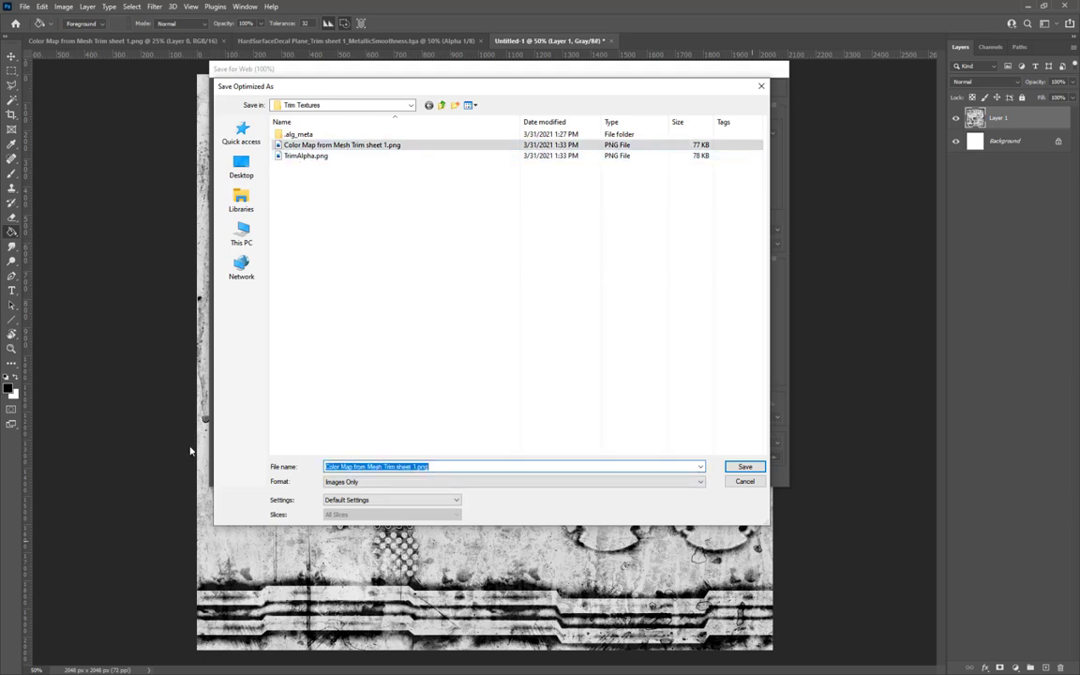
pyautogui.write('Trim')
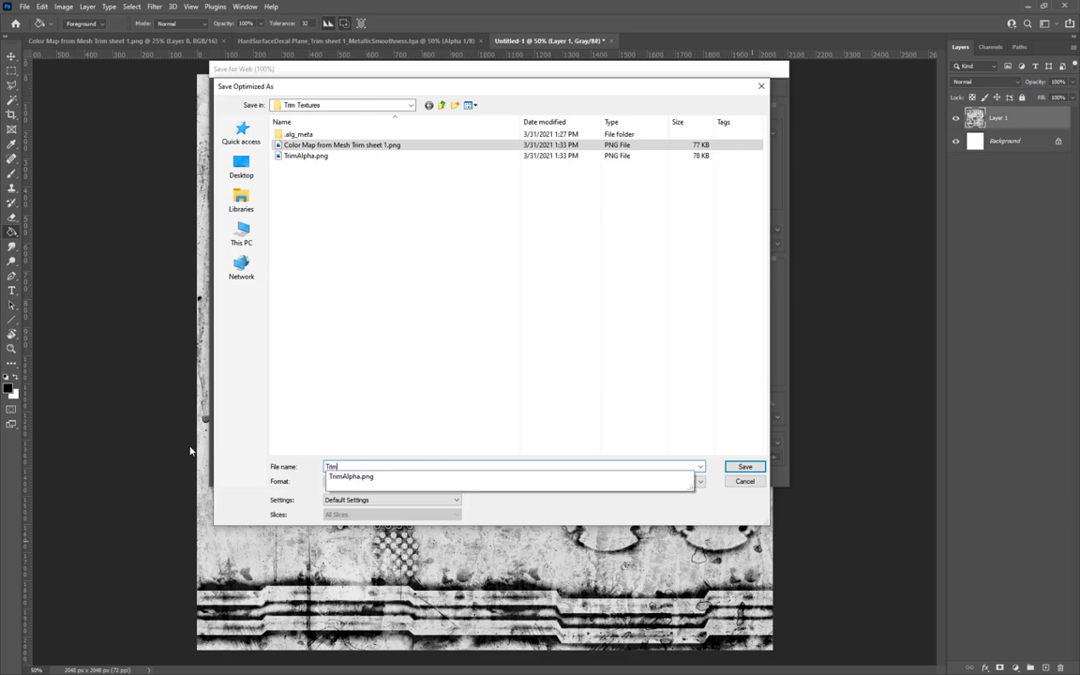
pyautogui.write('Sm')
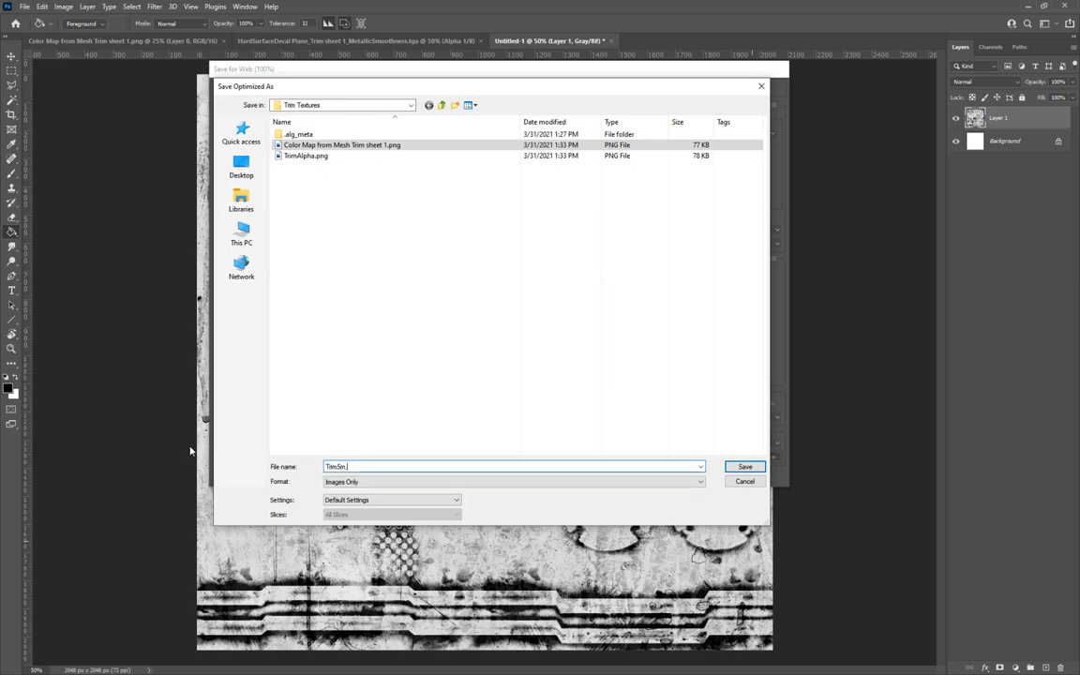
pyautogui.write('oothness')
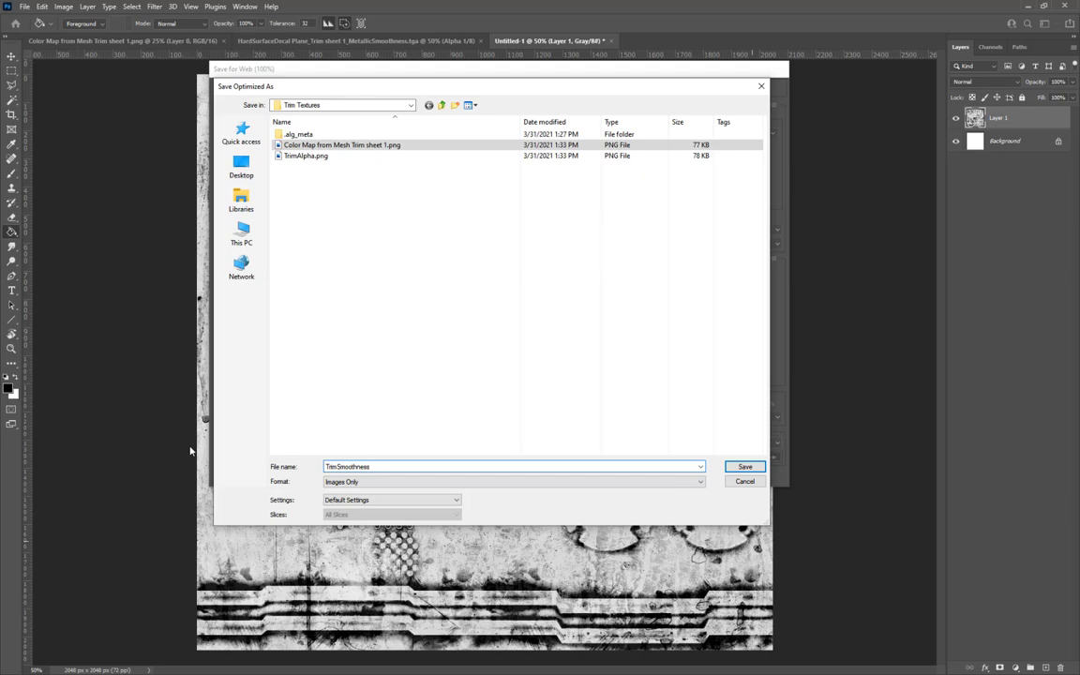
pyautogui.click(755, 470)
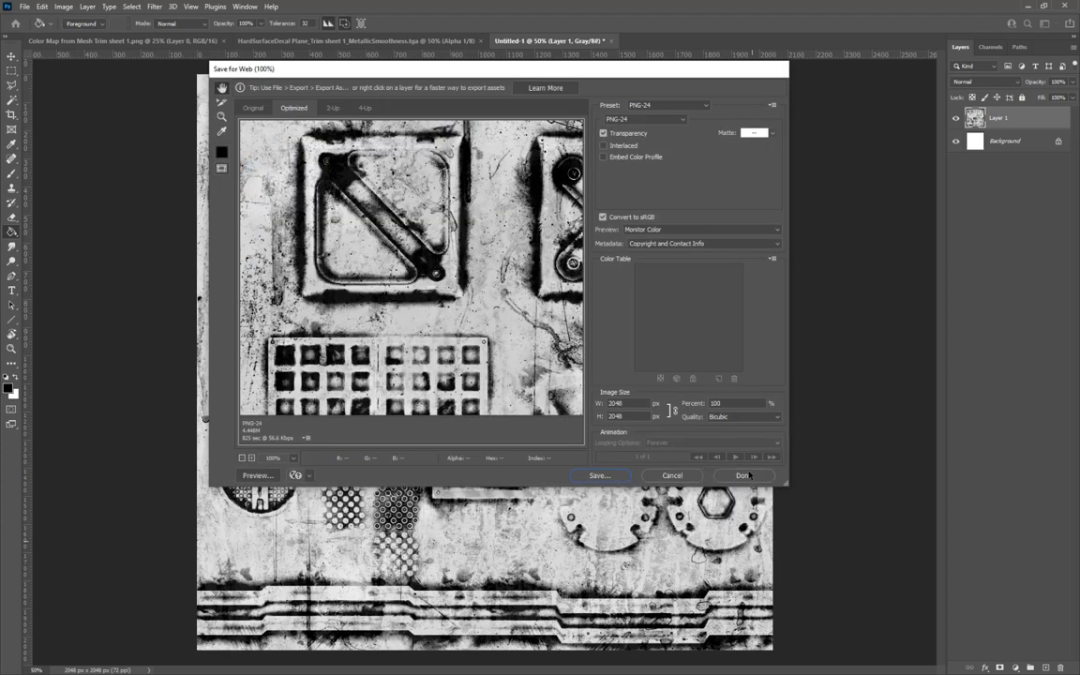
# Step: Close Save for Web and inspect the MetallicSmoothness TGA's Alpha 1 and RGB channels
pyautogui.click(742, 475)
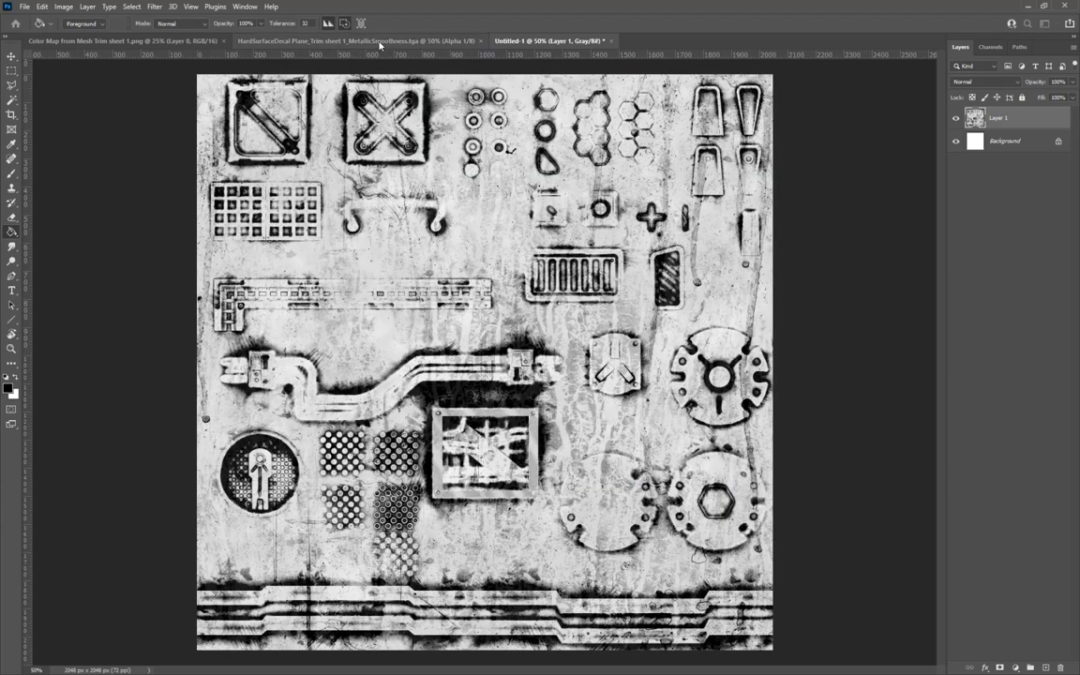
pyautogui.click(380, 42)
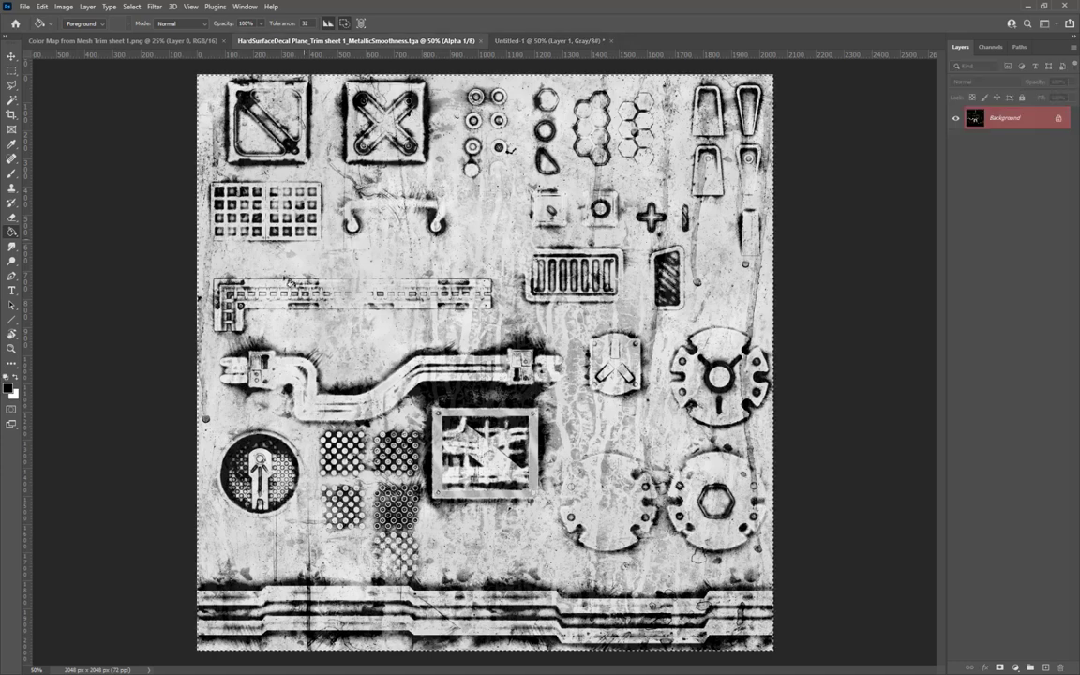
pyautogui.click(991, 47)
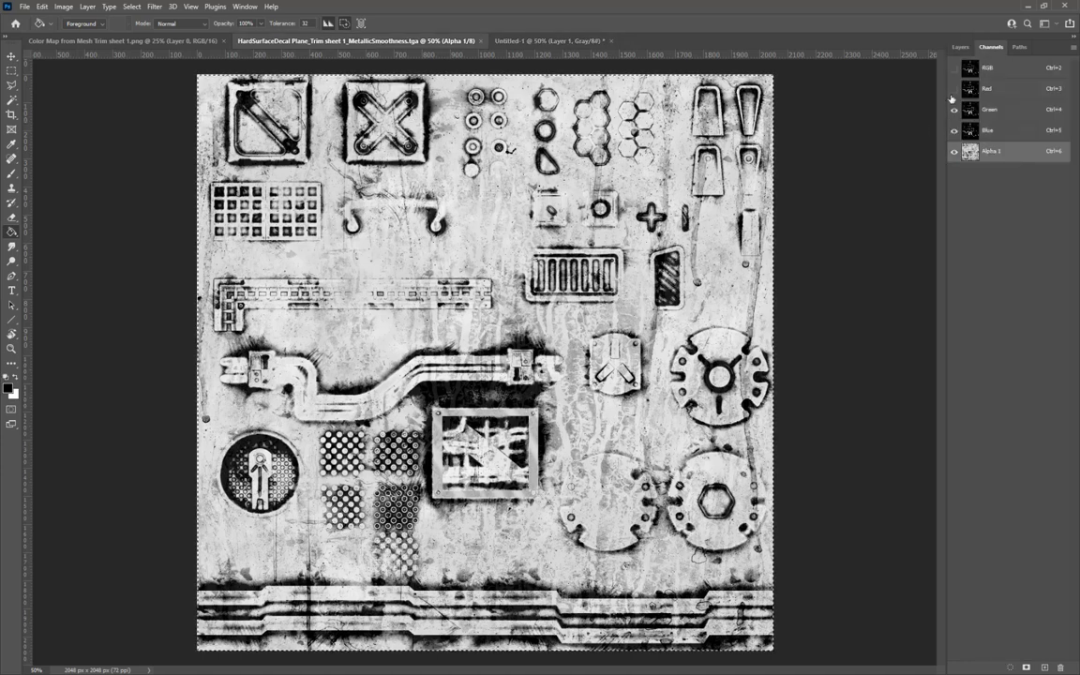
pyautogui.click(954, 68)
pyautogui.click(986, 67)
pyautogui.click(959, 47)
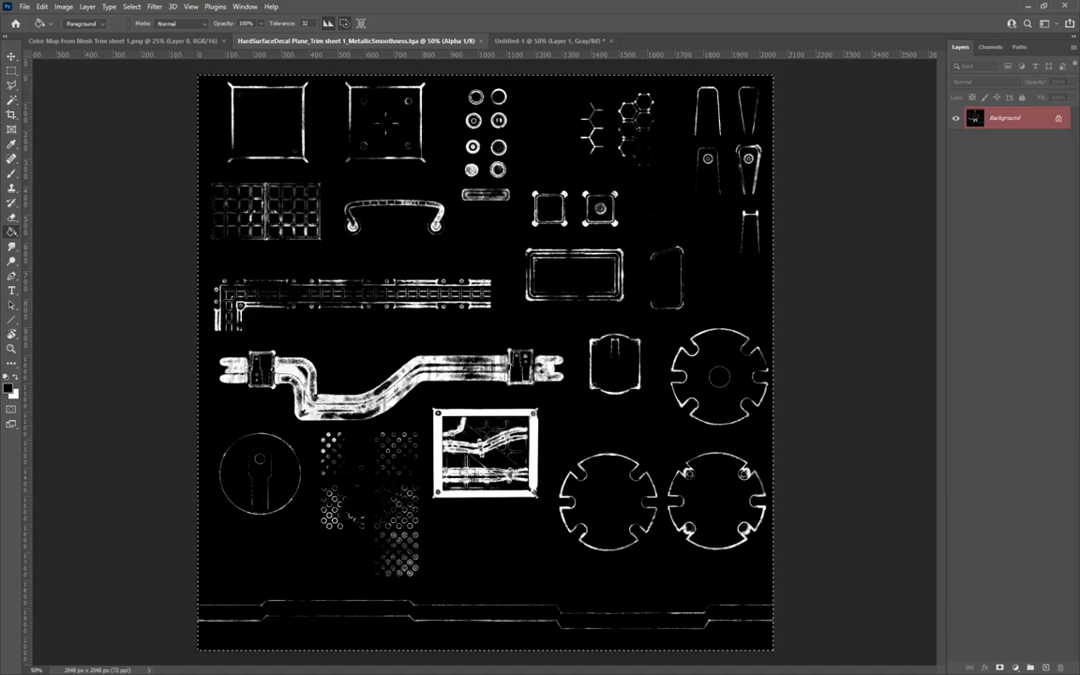
# Step: Back in Substance Painter, duplicate the Unity URP (Metallic Standard) export output template
pyautogui.hotkey('alt', 'Tab')
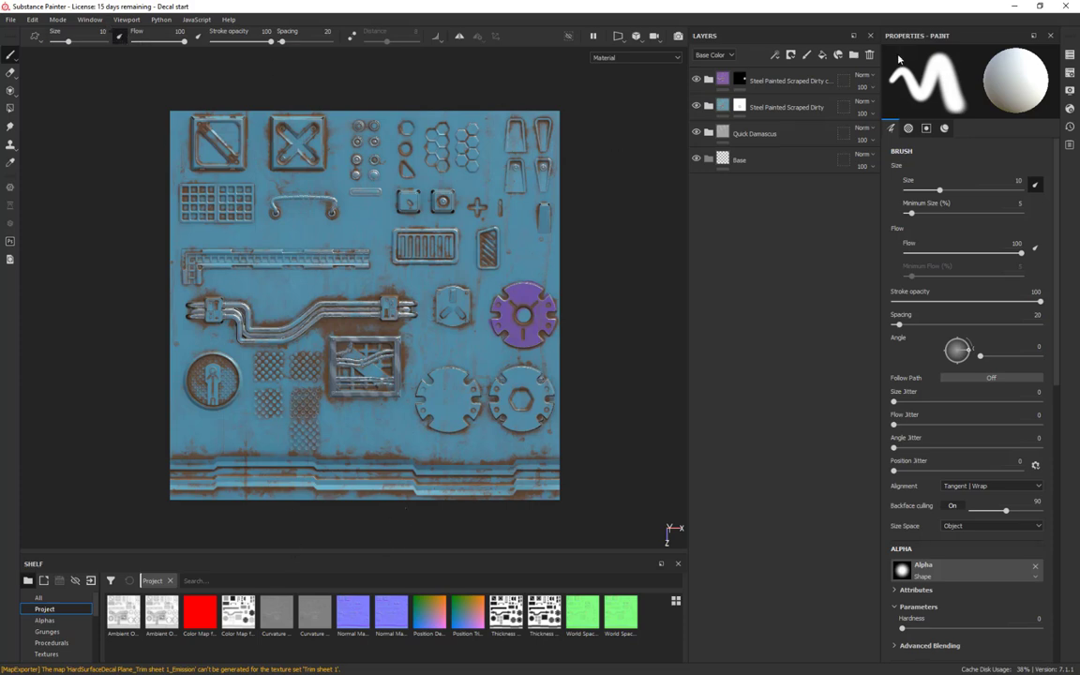
pyautogui.hotkey('ctrl', 'shift', 'e')
pyautogui.click(313, 153)
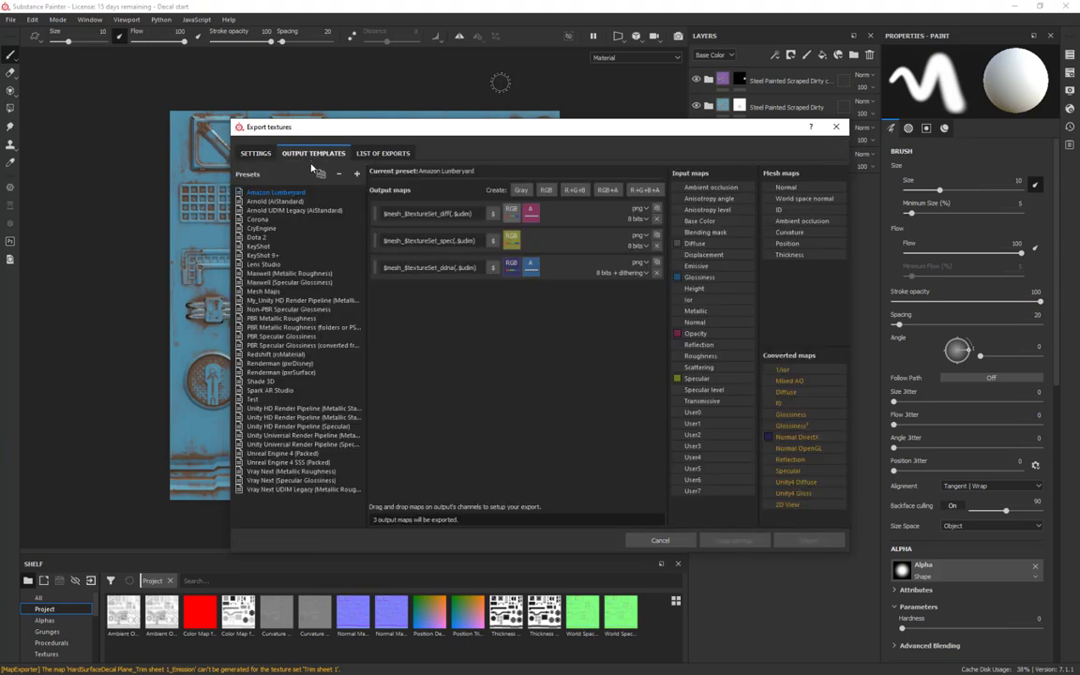
pyautogui.click(313, 436)
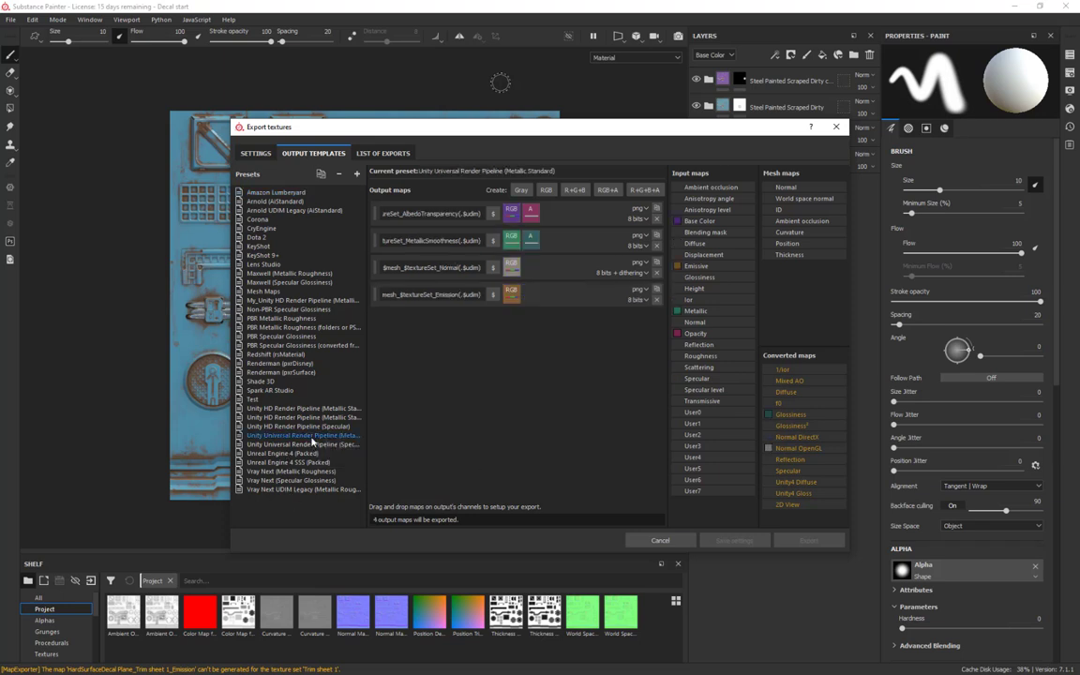
pyautogui.click(320, 174)
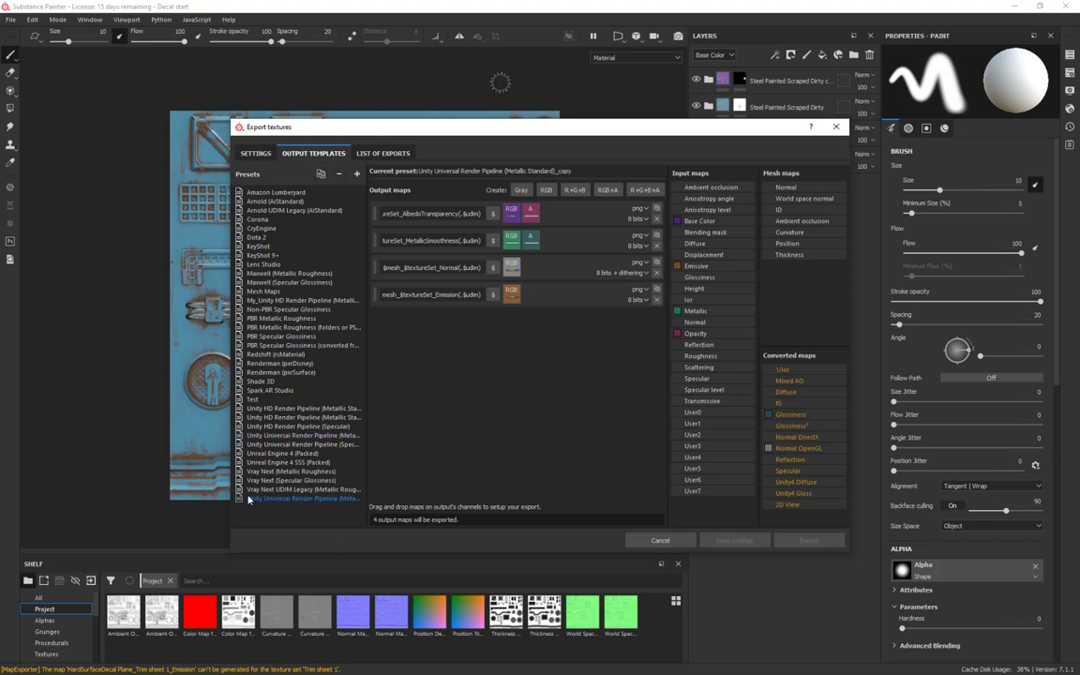
# Step: Rename the copy to end in _Q and widen the window so map names show fully
pyautogui.moveTo(366, 496); pyautogui.dragTo(436, 499)
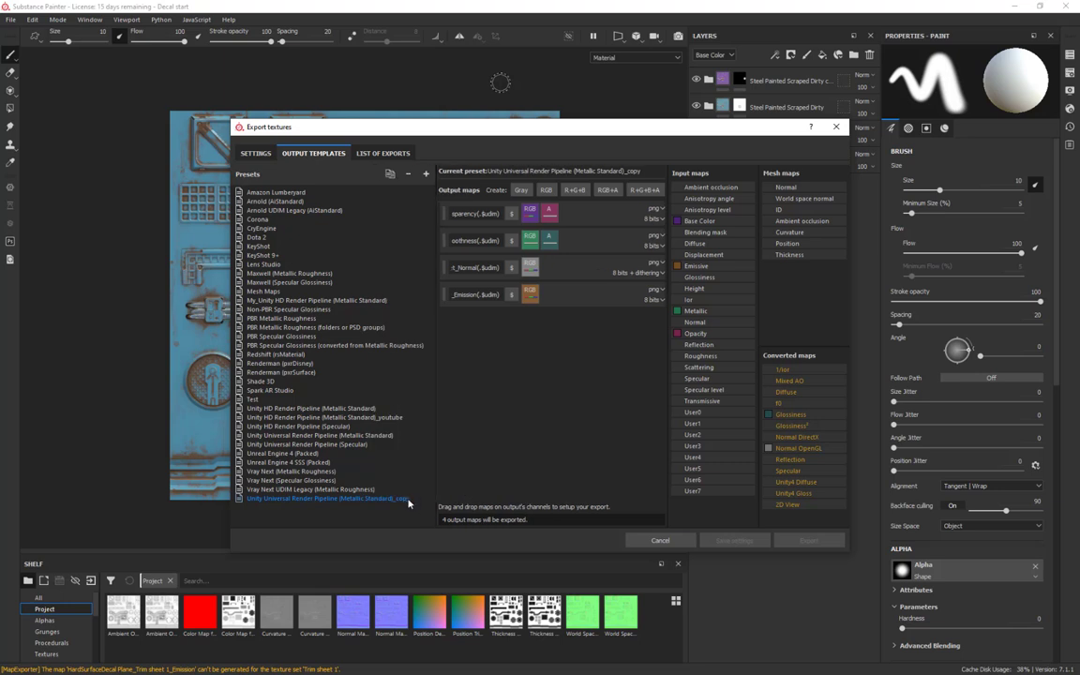
pyautogui.doubleClick(403, 498)
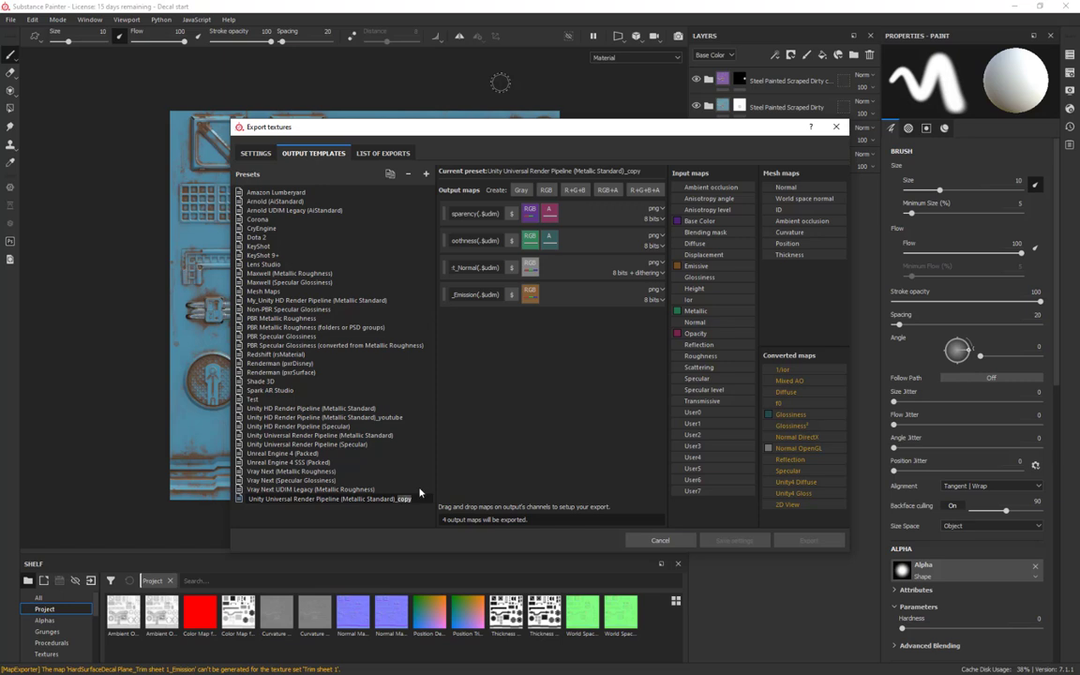
pyautogui.write('Q')
pyautogui.press('Return')
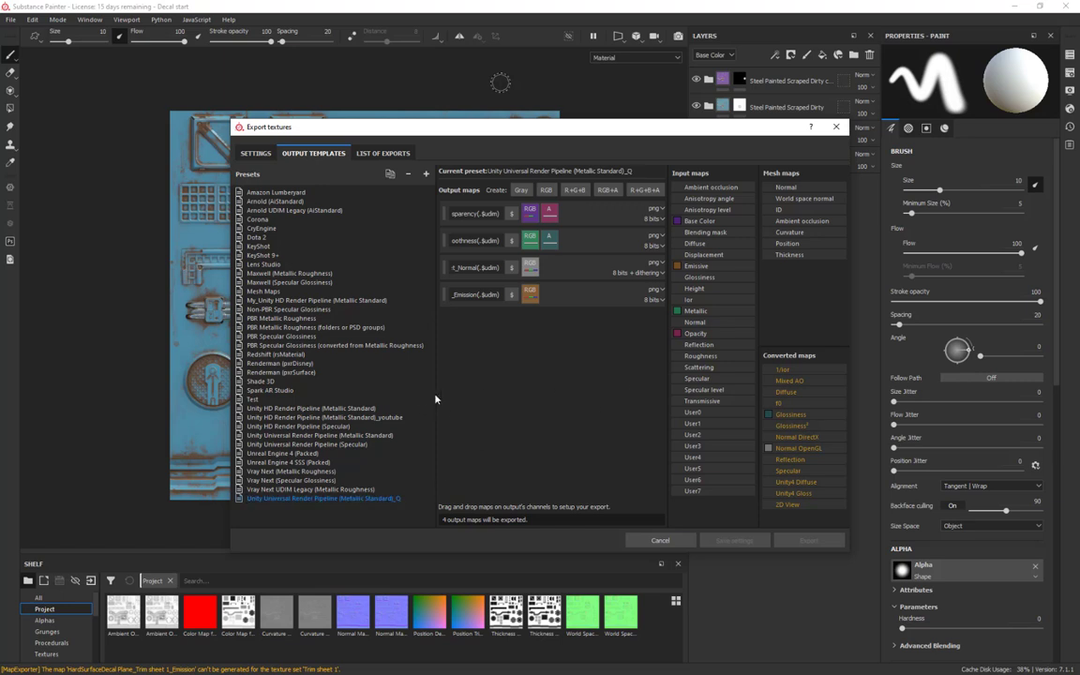
pyautogui.moveTo(429, 388); pyautogui.dragTo(393, 393)
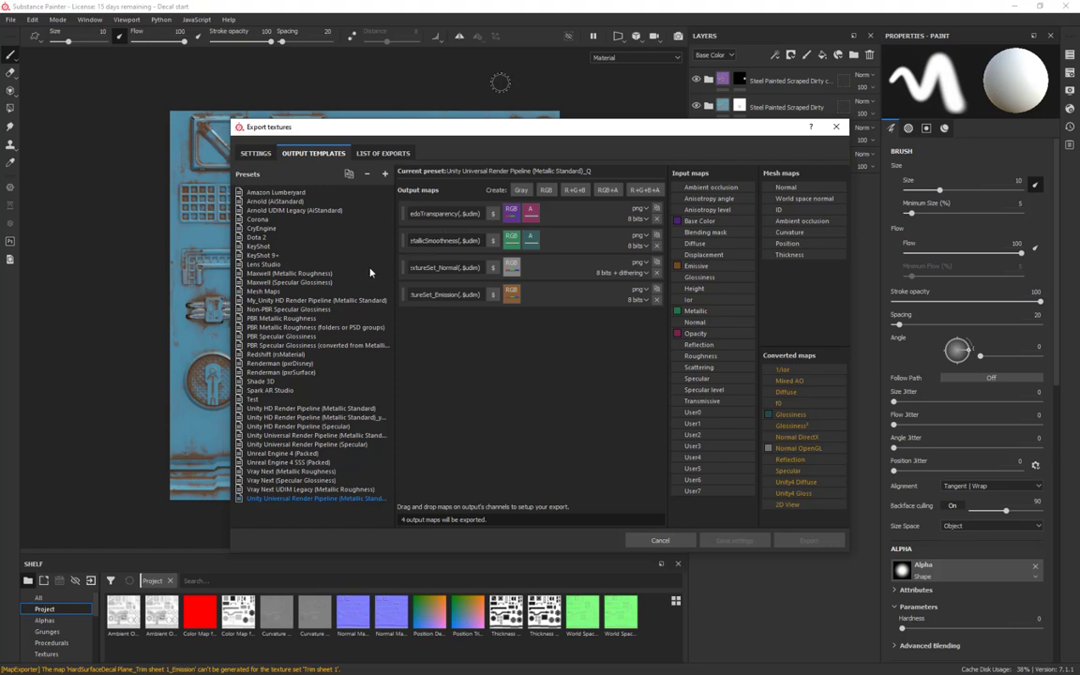
pyautogui.moveTo(227, 306); pyautogui.dragTo(58, 306)
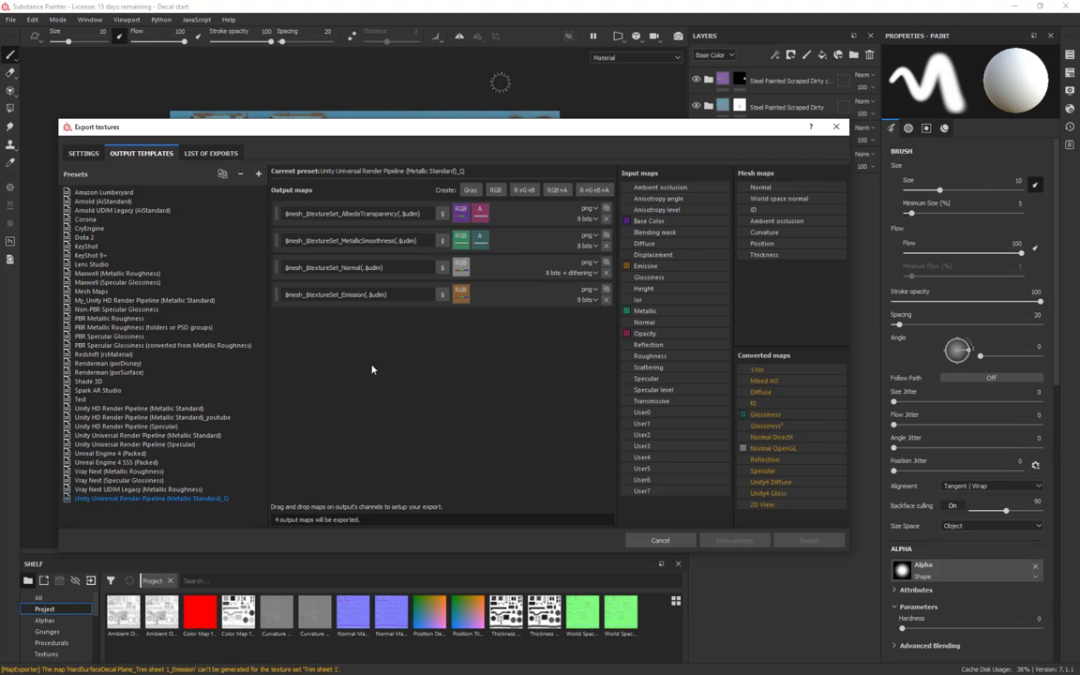
# Step: Add a grayscale output map named $textureSet_Smoothness(.$udim) to the _Q preset
pyautogui.click(469, 189)
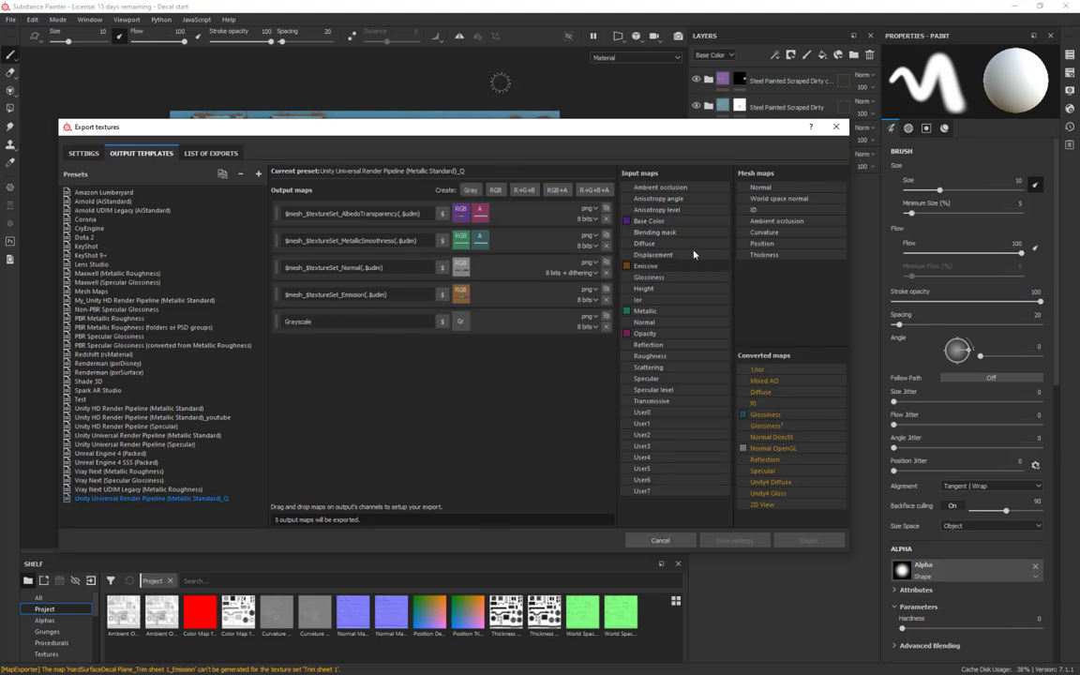
pyautogui.click(306, 322)
pyautogui.moveTo(309, 322); pyautogui.dragTo(208, 319)
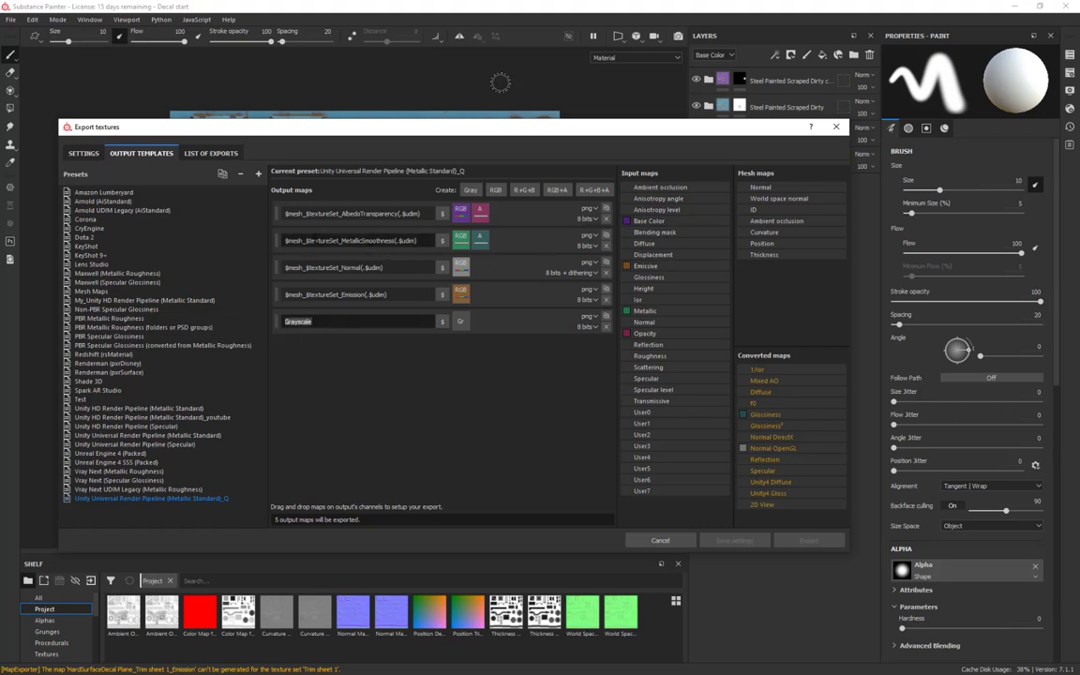
pyautogui.moveTo(306, 241); pyautogui.dragTo(418, 240)
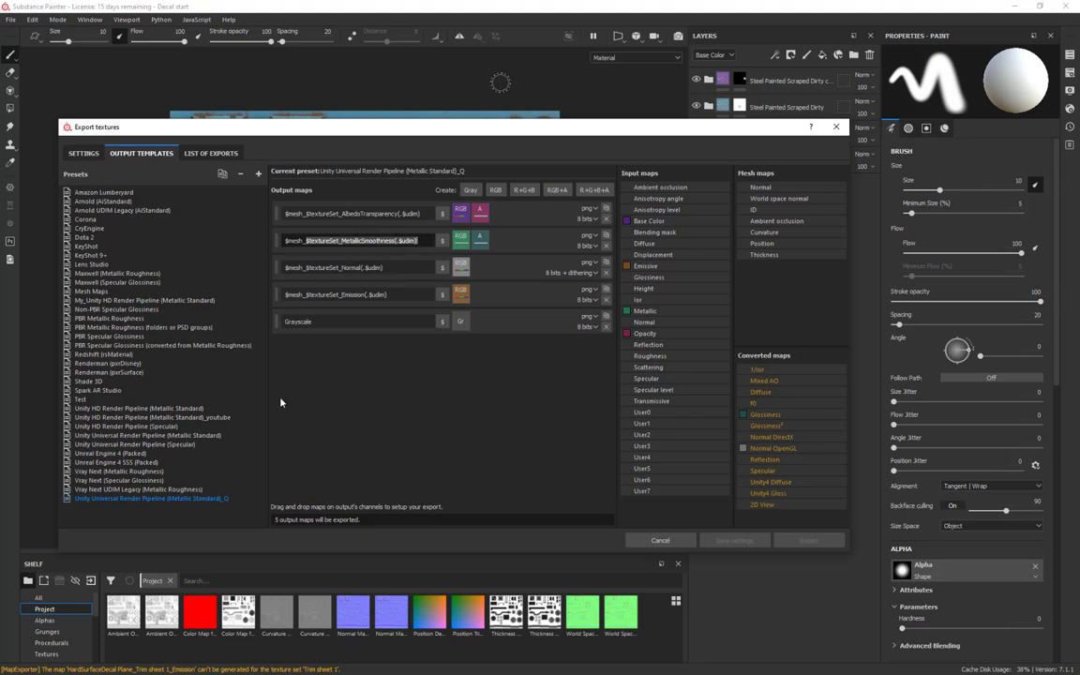
pyautogui.doubleClick(298, 321)
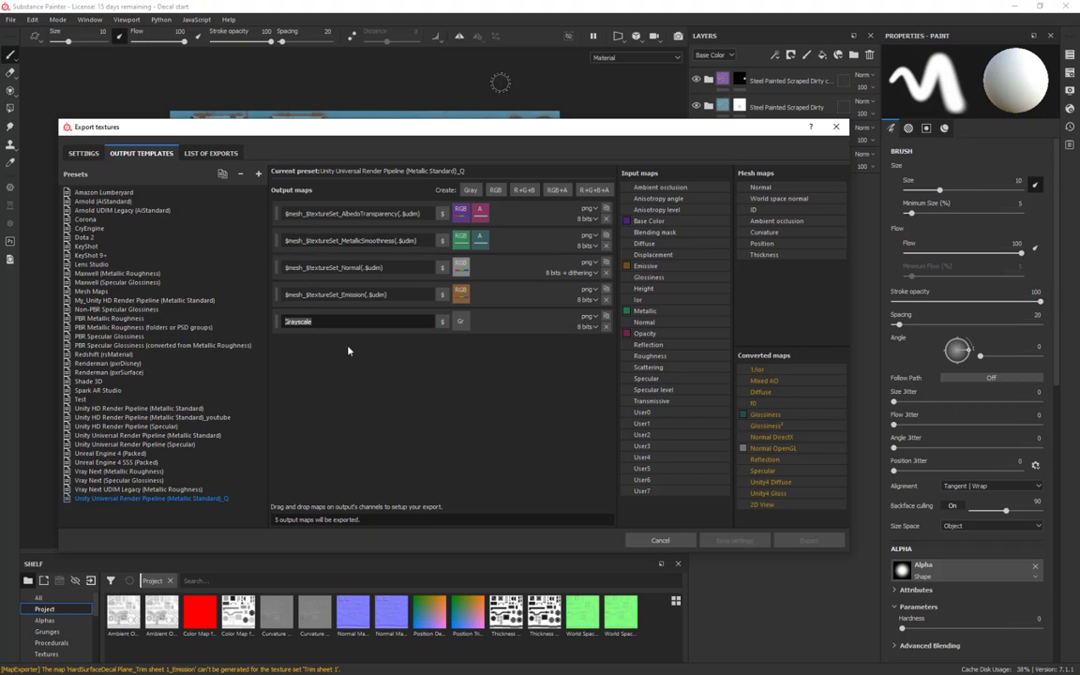
pyautogui.hotkey('ctrl', 'v')
pyautogui.moveTo(325, 321); pyautogui.dragTo(342, 322)
pyautogui.press('BackSpace')
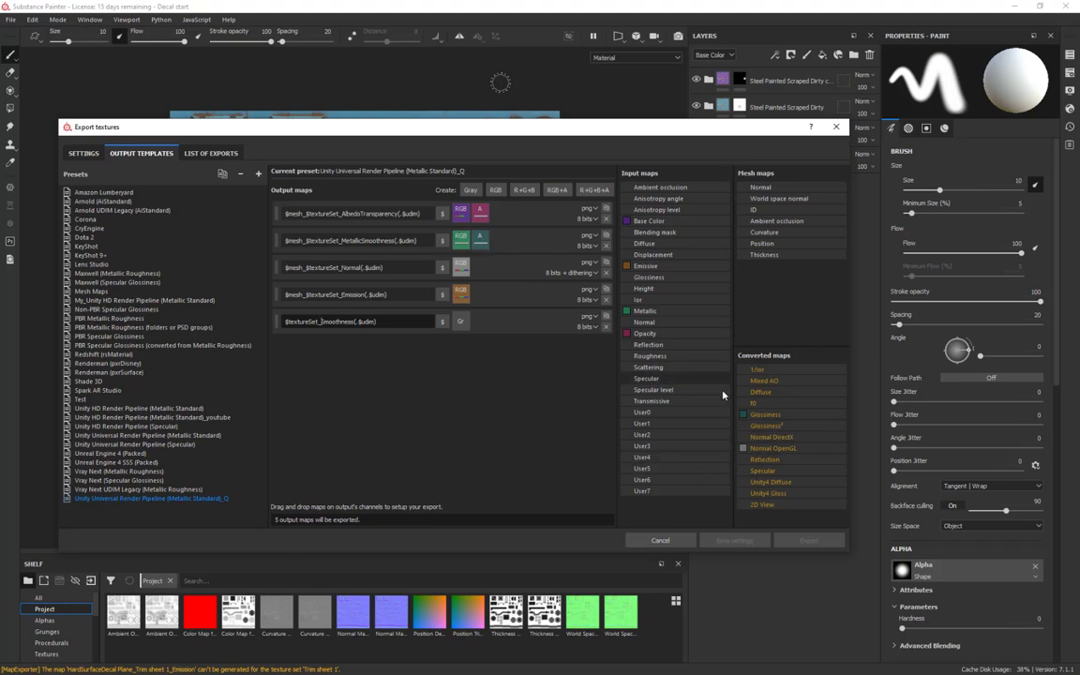
# Step: Feed the Glossiness map into the Smoothness map's gray channel
pyautogui.moveTo(765, 415); pyautogui.dragTo(461, 328)
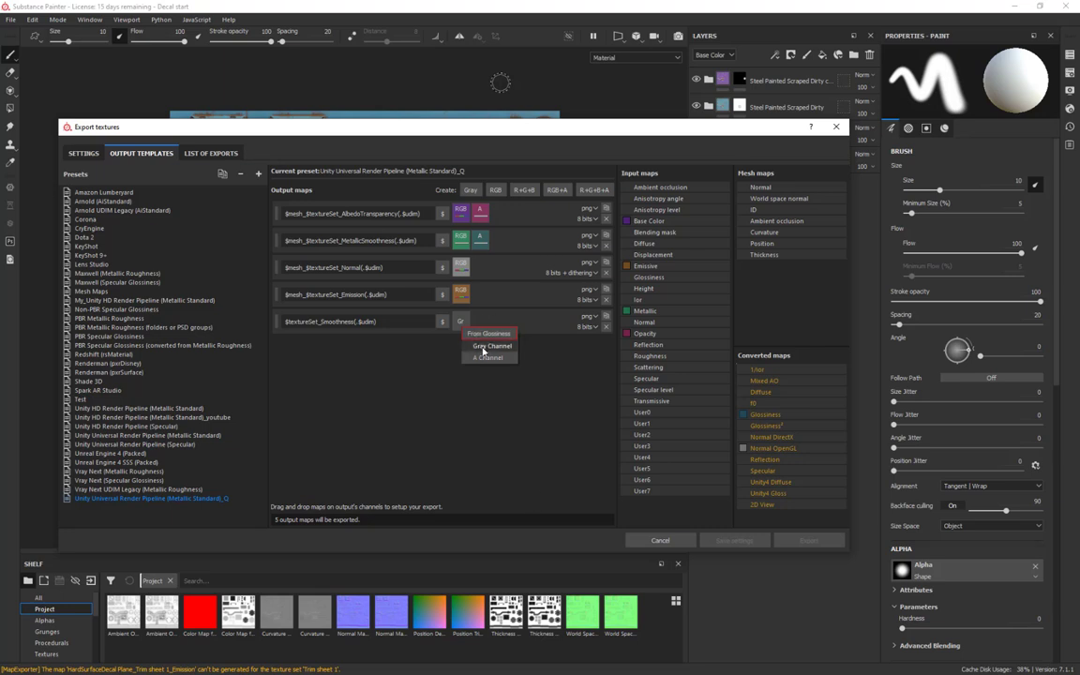
pyautogui.click(489, 346)
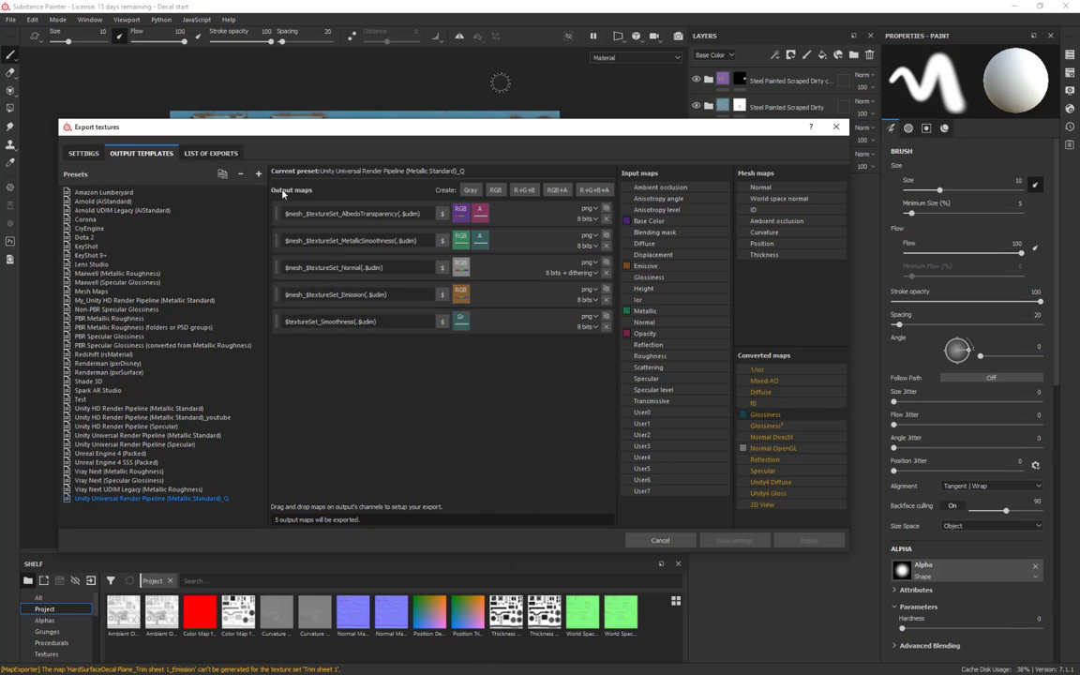
pyautogui.click(337, 320)
# Step: Export Trim sheet 1 with the URP _Q template as five TGAs, including Trim sheet 1_Smoothness.tga
pyautogui.click(82, 153)
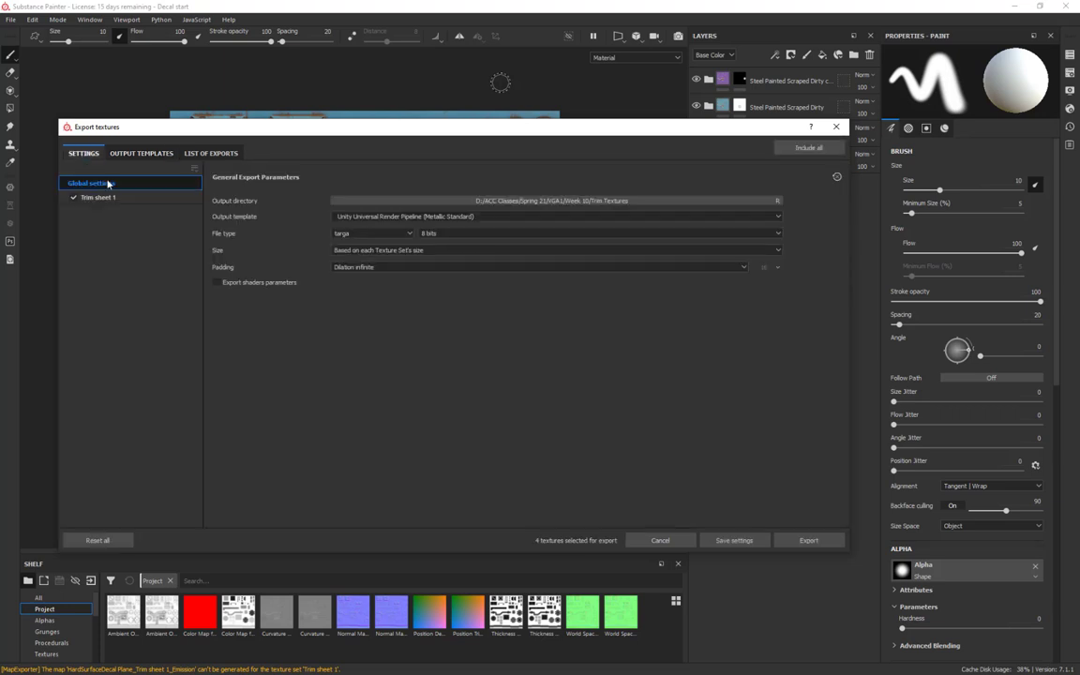
pyautogui.click(436, 217)
pyautogui.scroll(-3, 409, 252)
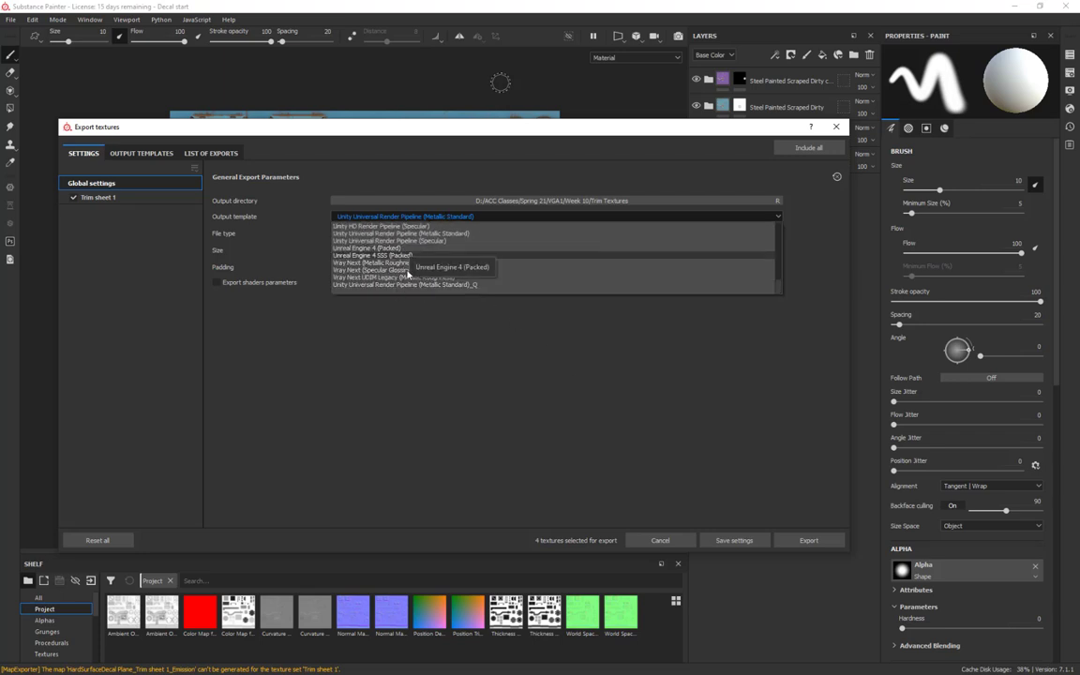
pyautogui.click(405, 284)
pyautogui.click(126, 200)
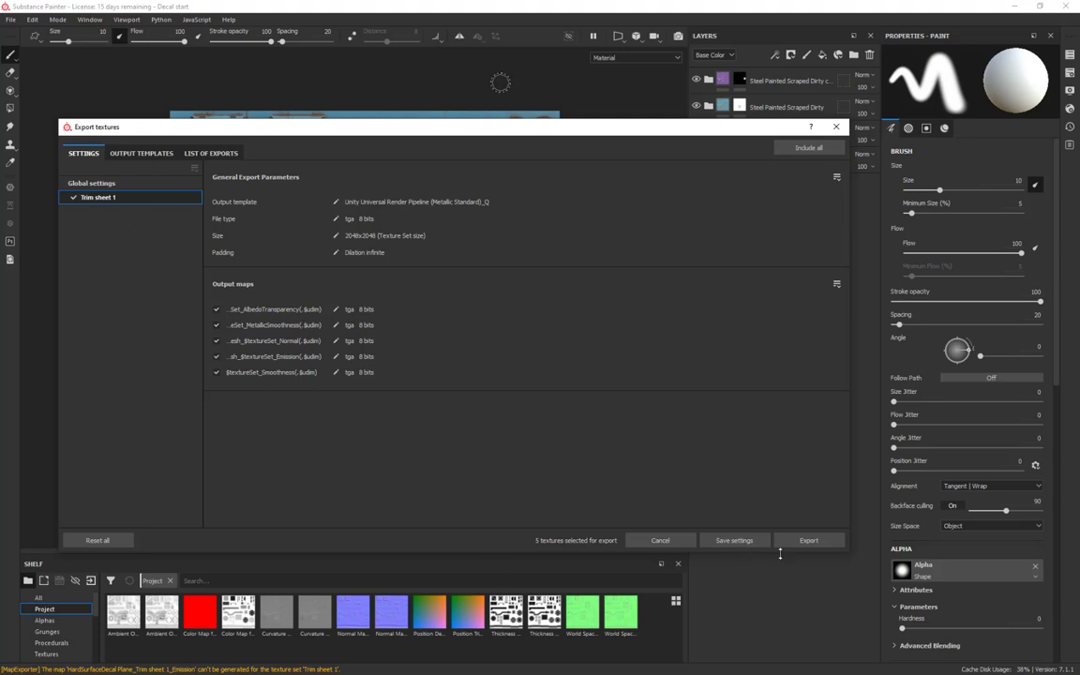
pyautogui.click(819, 544)
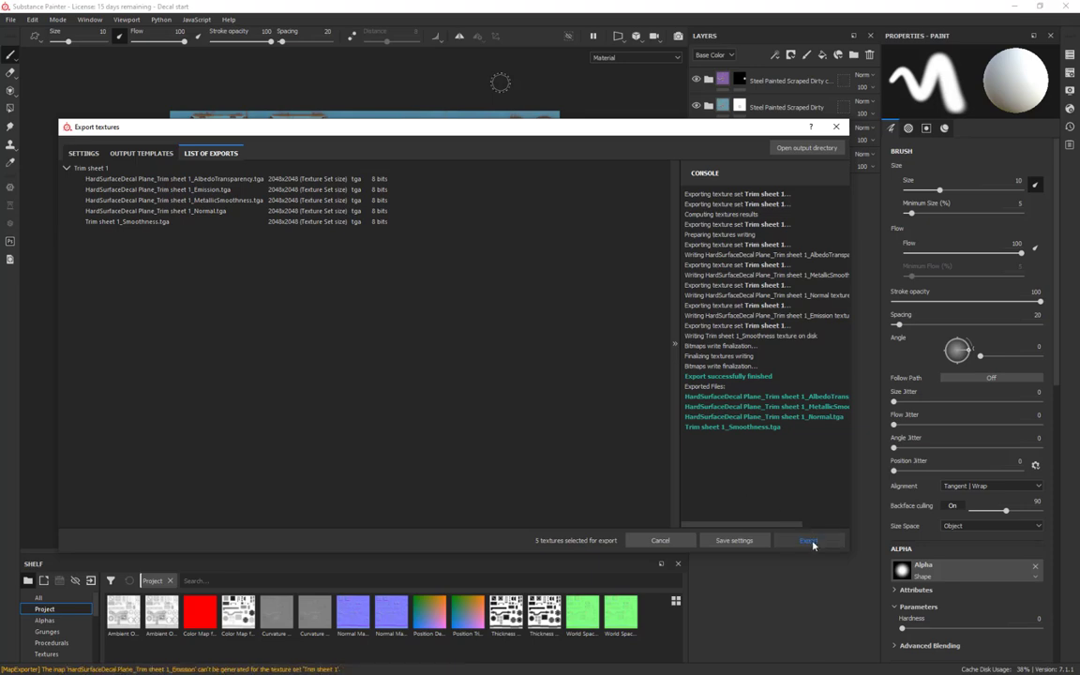
pyautogui.click(839, 127)
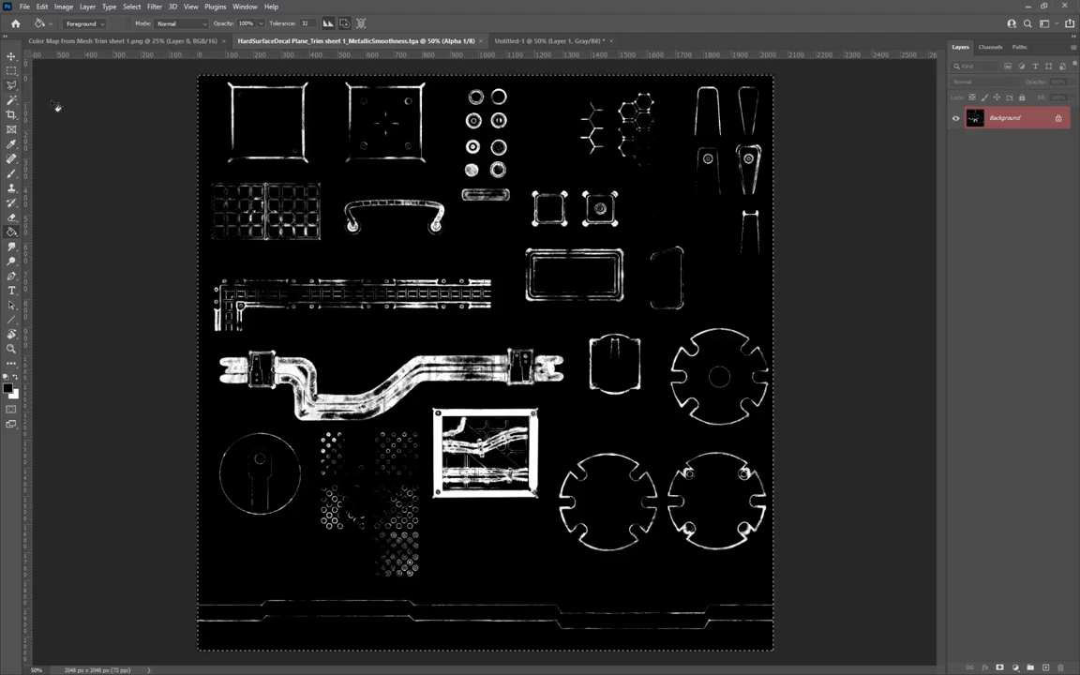
# Step: Open Trim sheet 1_Smoothness.tga from the Trim Textures folder in Photoshop
pyautogui.click(24, 7)
pyautogui.click(56, 32)
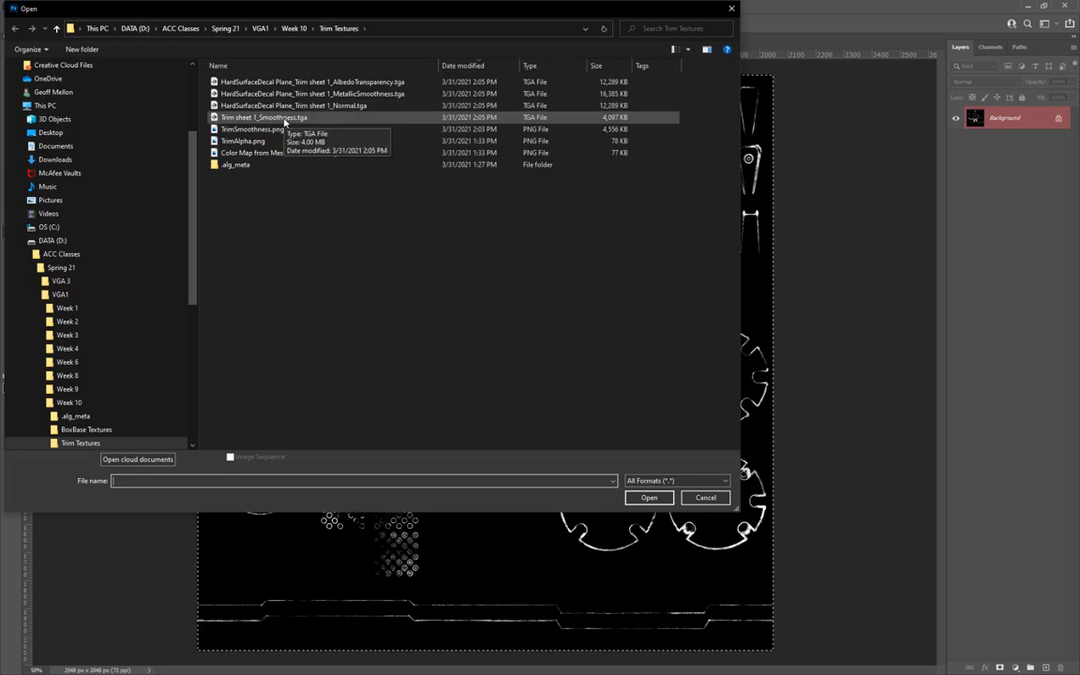
pyautogui.click(285, 119)
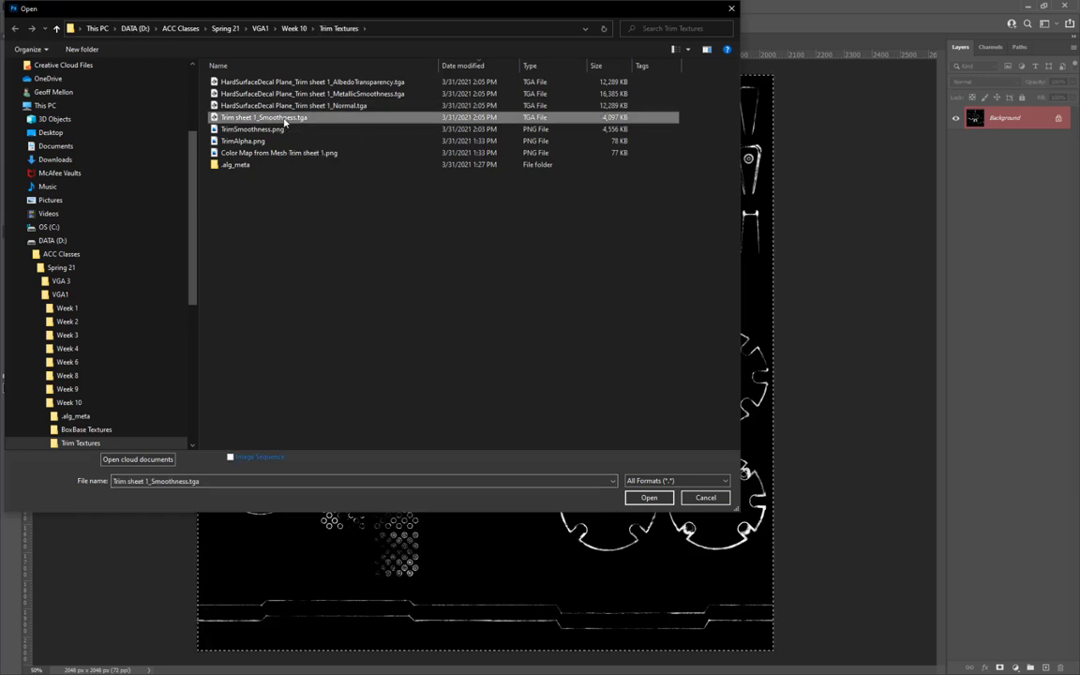
pyautogui.click(646, 498)
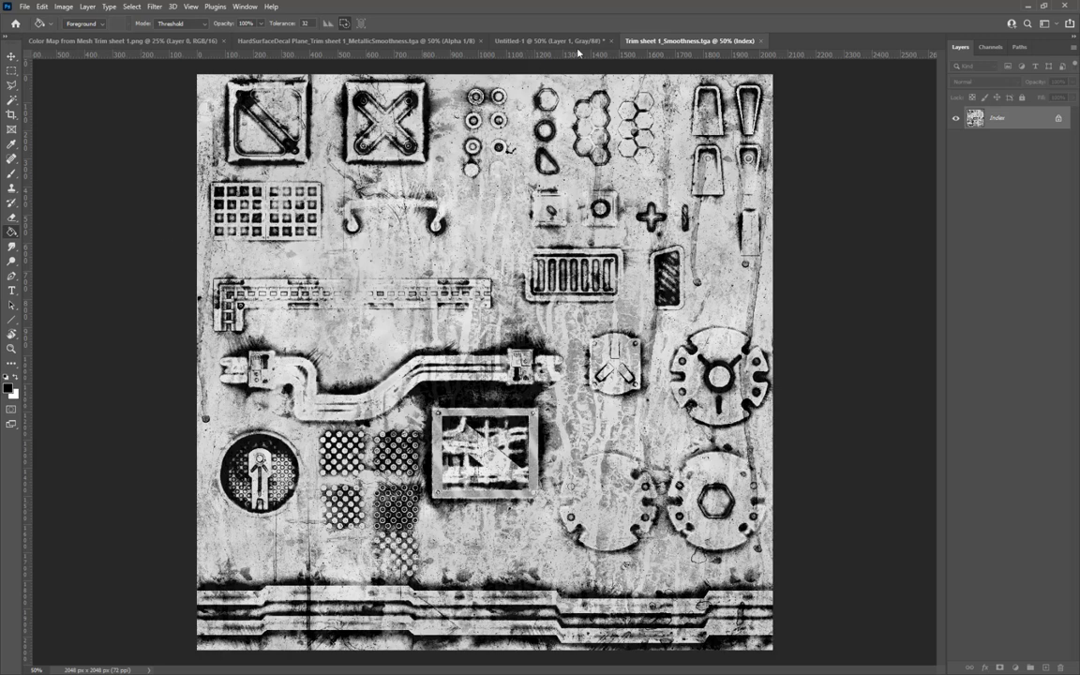
# Step: Compare the Untitled-1 map against the Trim sheet 1_Smoothness map
pyautogui.click(536, 41)
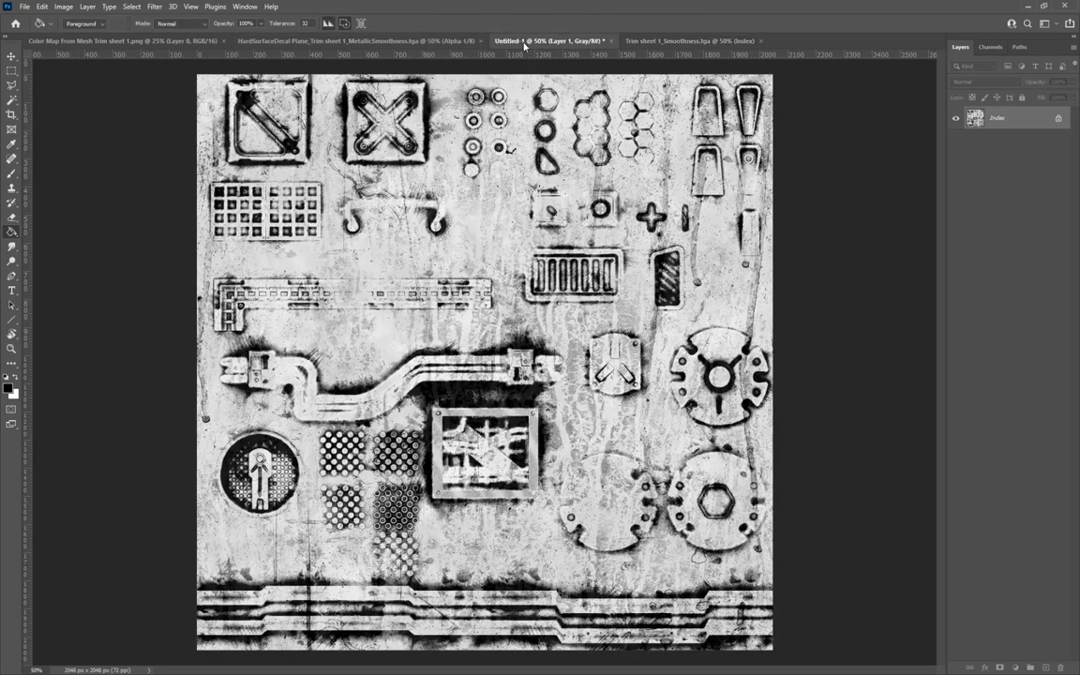
pyautogui.click(706, 41)
pyautogui.click(591, 41)
pyautogui.click(675, 41)
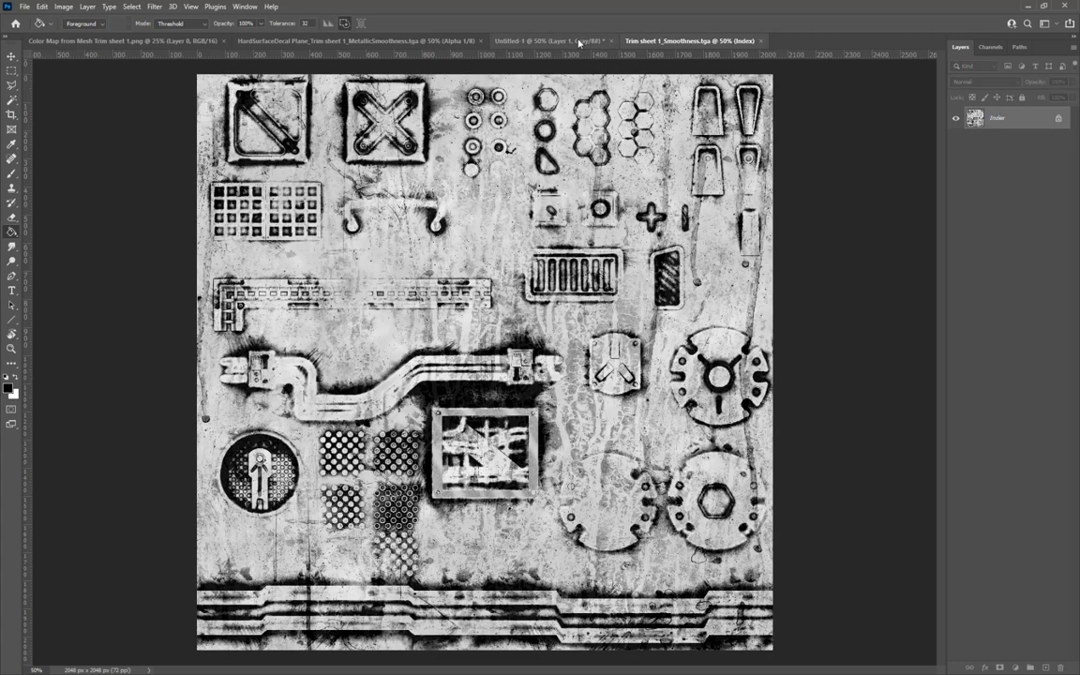
# Step: Close the Smoothness and Untitled-1 documents without saving, then clear the selection
pyautogui.click(762, 41)
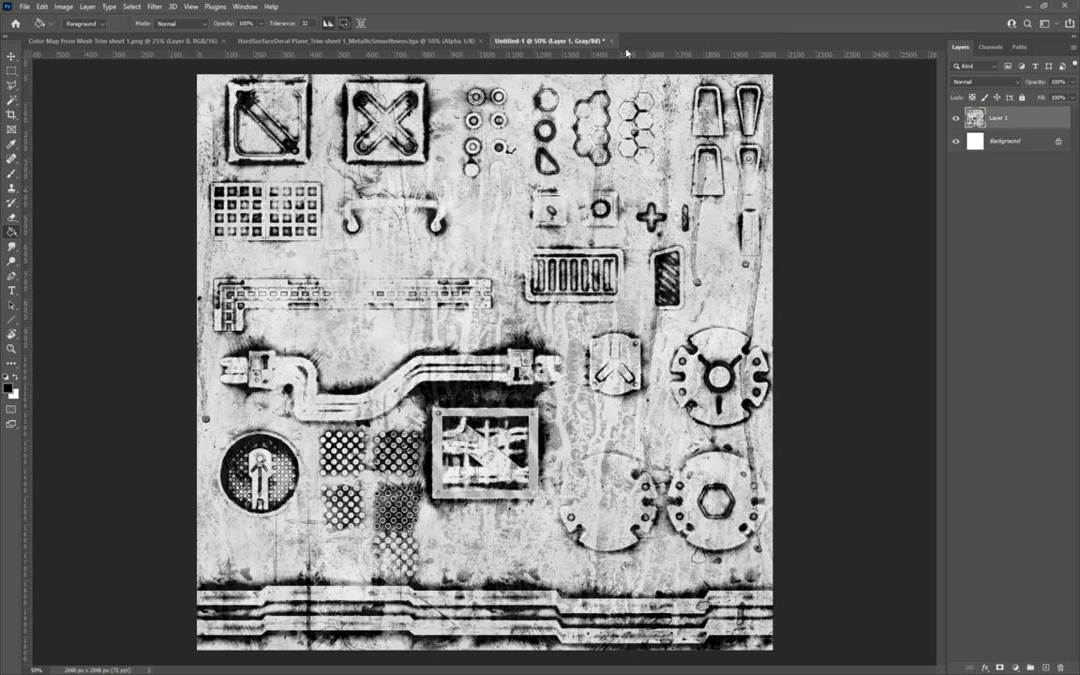
pyautogui.hotkey('ctrl', 'w')
pyautogui.click(553, 251)
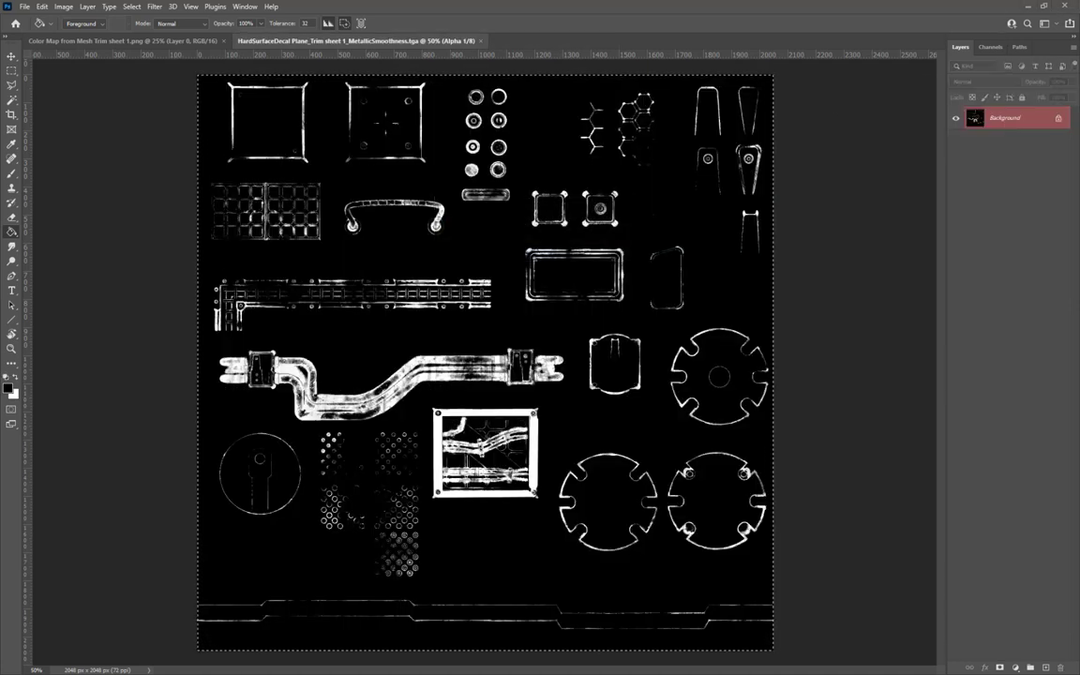
pyautogui.hotkey('ctrl', 'd')
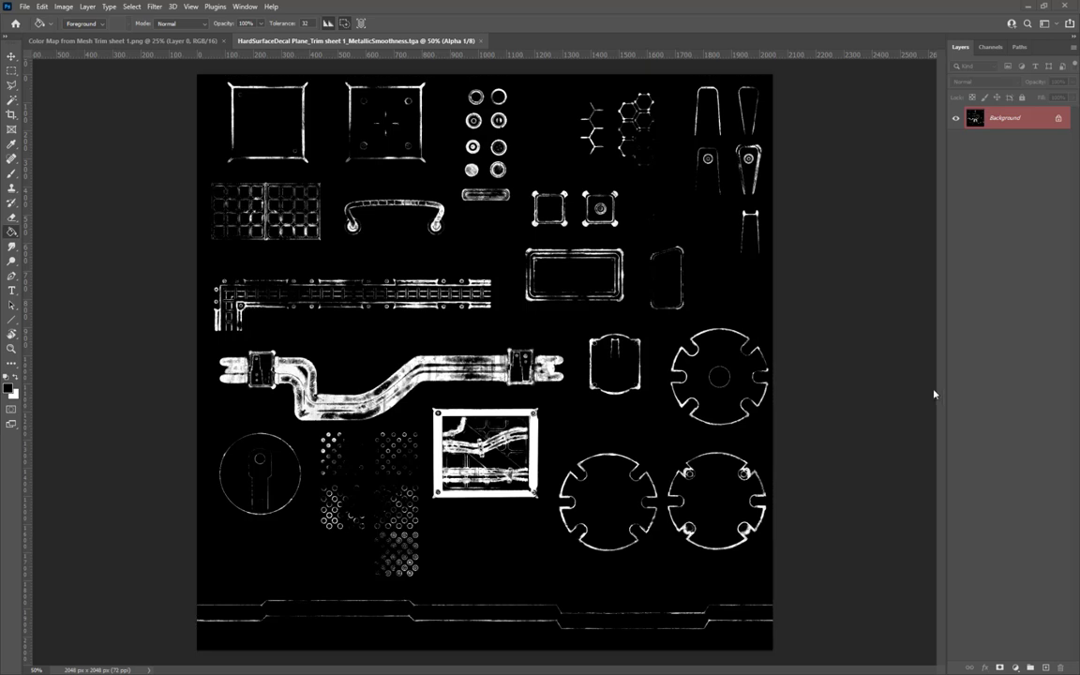